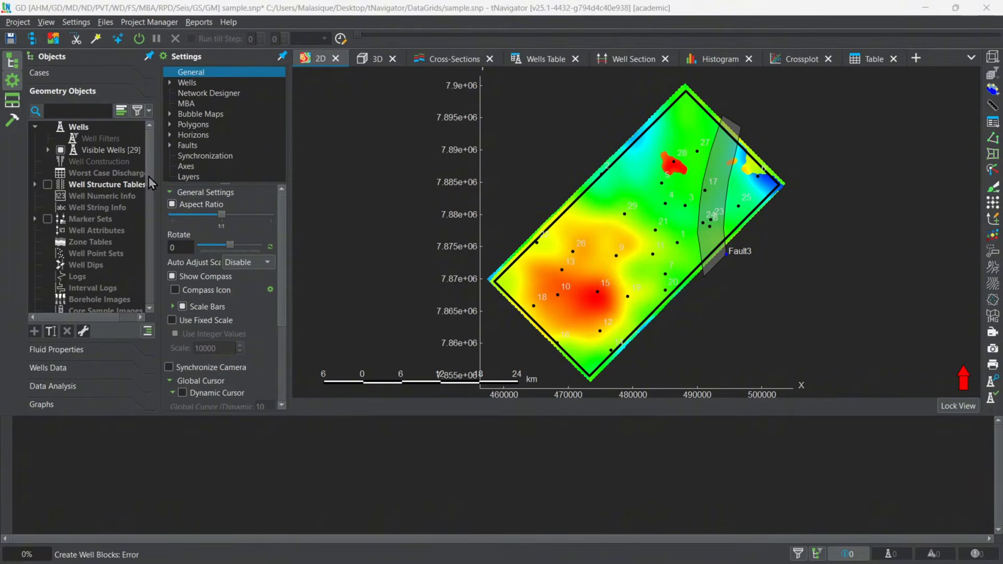
# Create a new 3D grid object named Grid1 among the geometry objects
pyautogui.moveTo(150, 167); pyautogui.dragTo(143, 302)
pyautogui.click(90, 233)
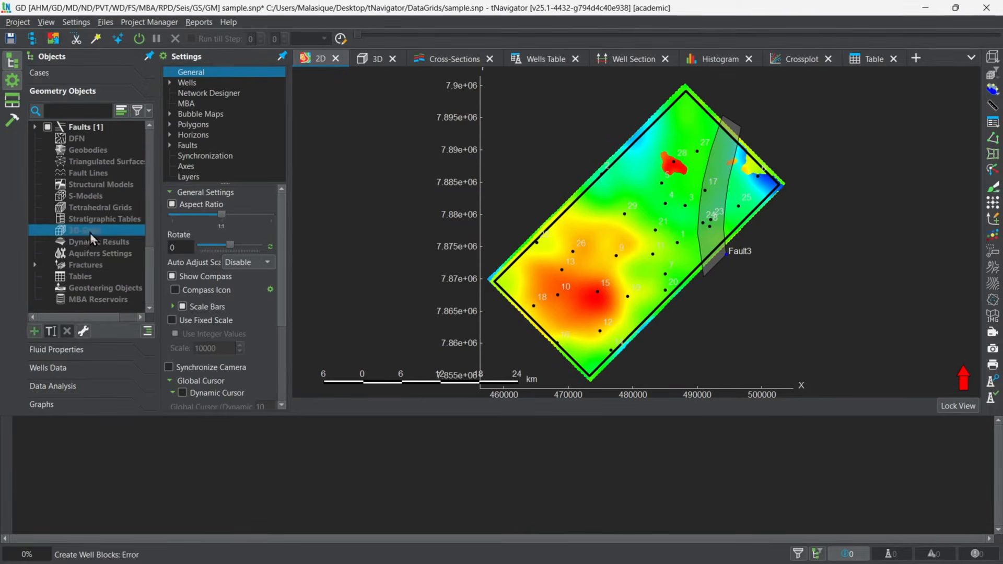
pyautogui.rightClick(92, 233)
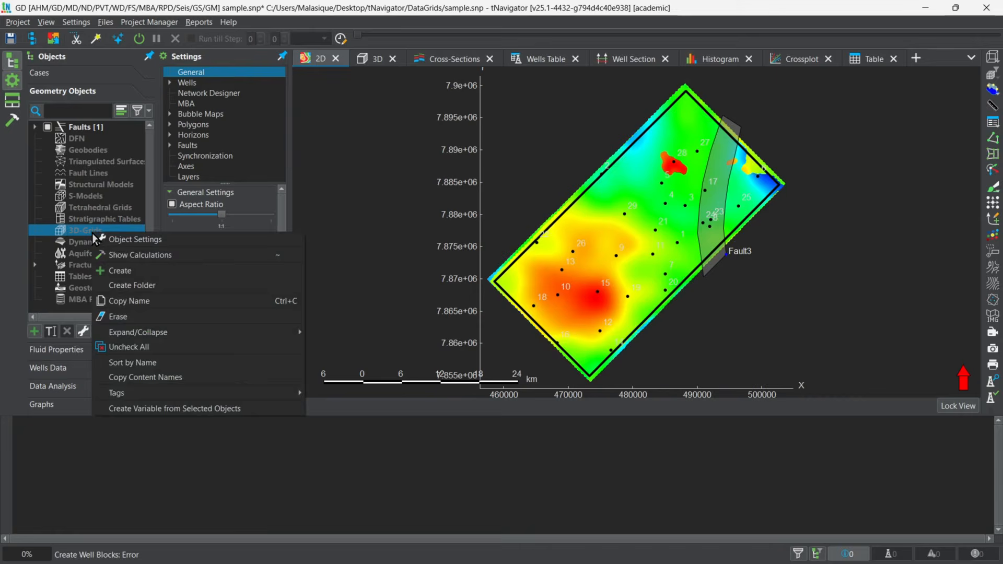
pyautogui.click(143, 270)
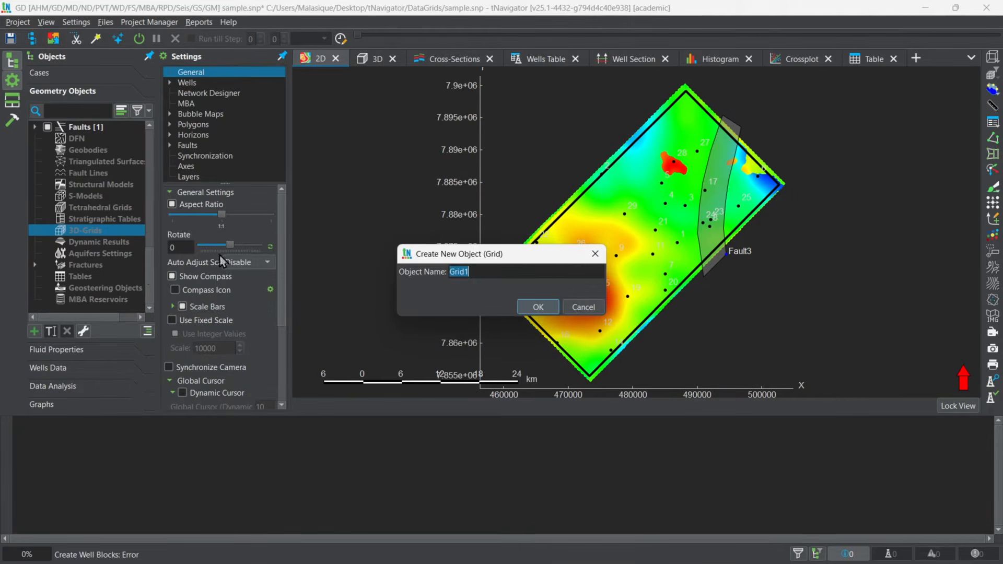
pyautogui.click(536, 309)
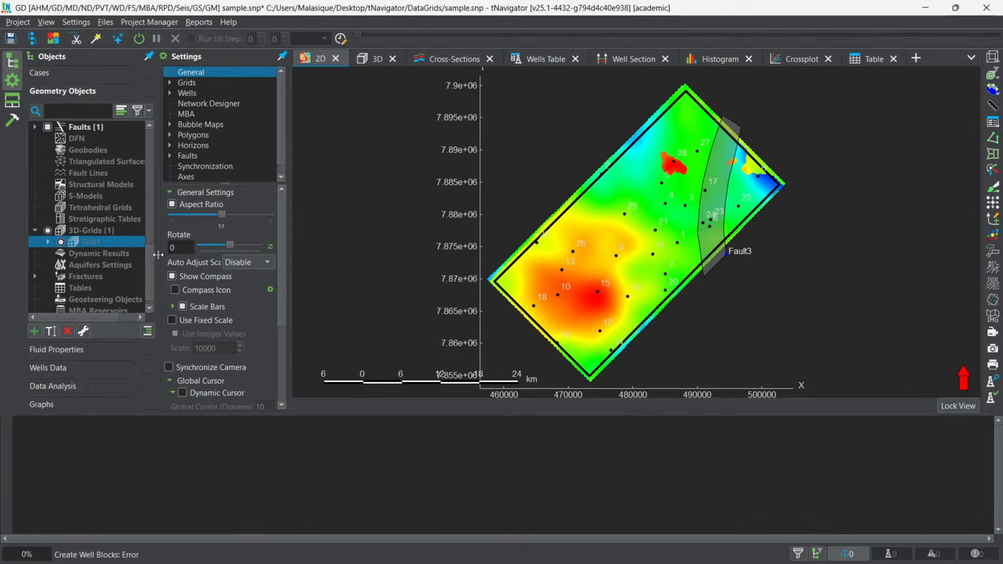
# Open the 3D-grid calculations for Grid1 and choose the Create Grid by Horizons calculation
pyautogui.click(11, 121)
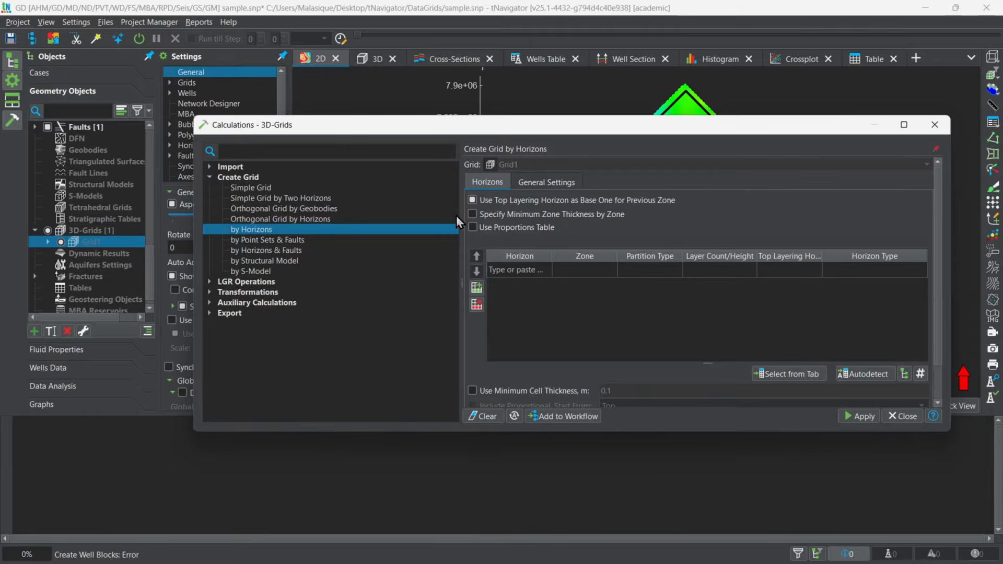
pyautogui.moveTo(461, 137); pyautogui.dragTo(448, 126)
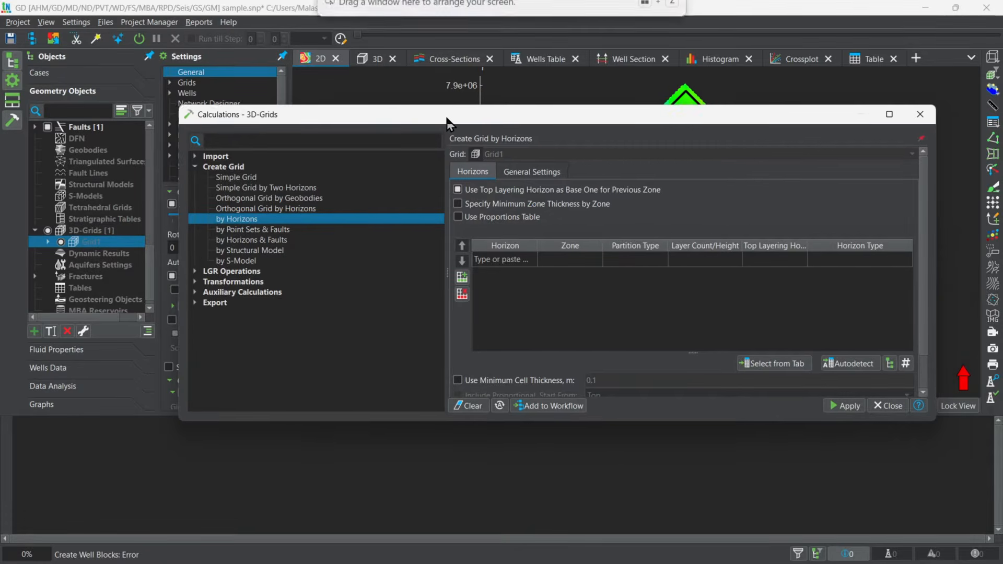
pyautogui.click(194, 167)
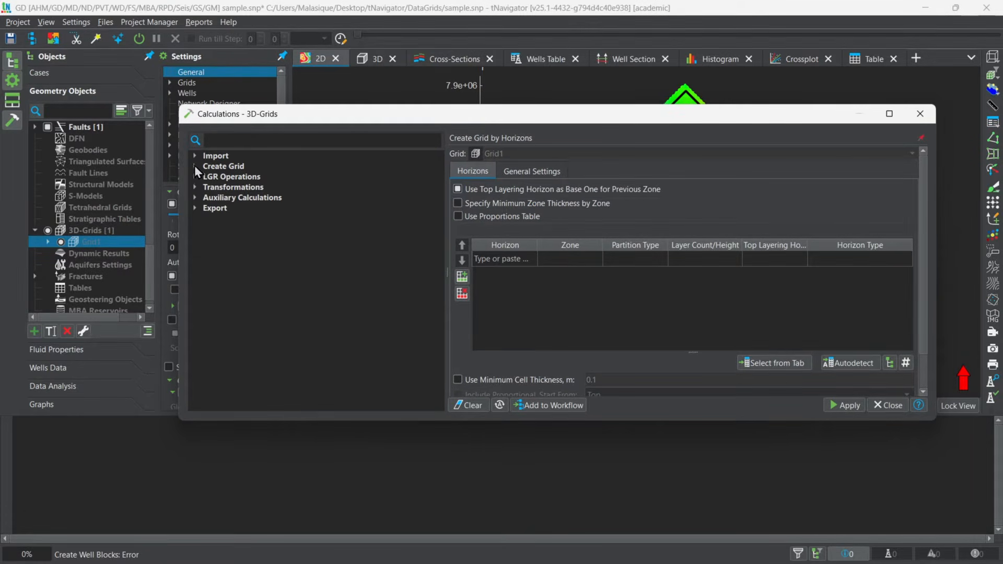
pyautogui.click(195, 166)
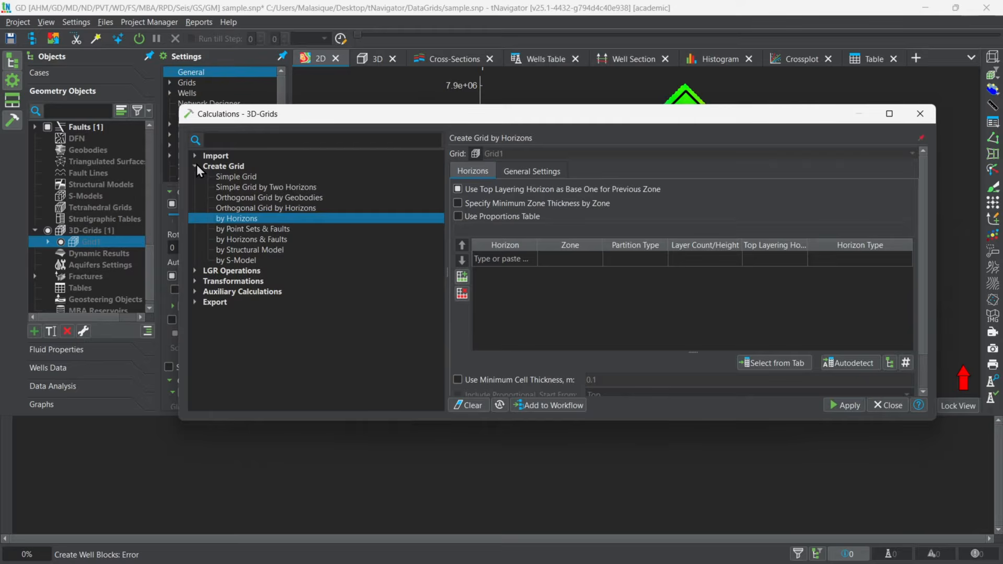
pyautogui.click(249, 228)
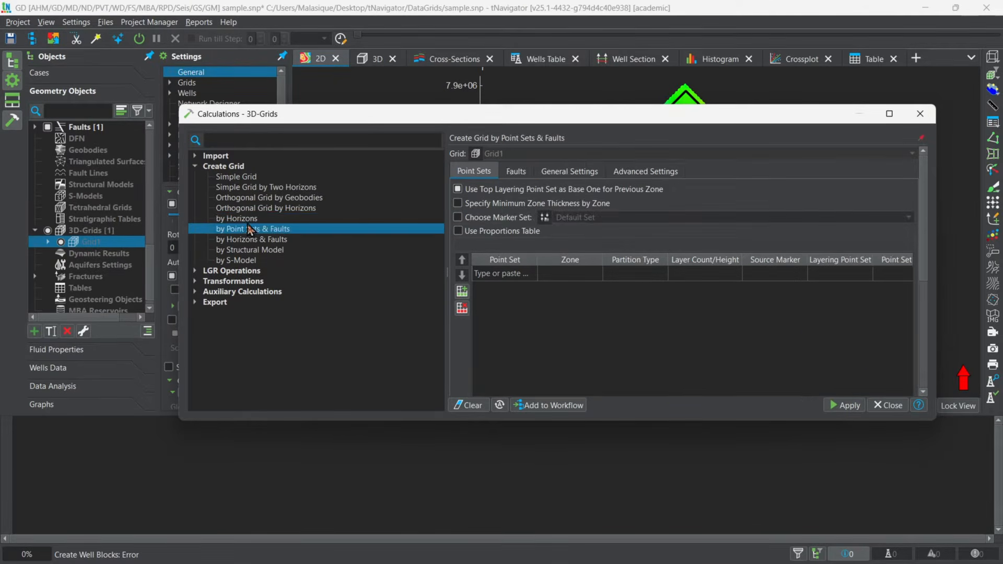
pyautogui.click(249, 219)
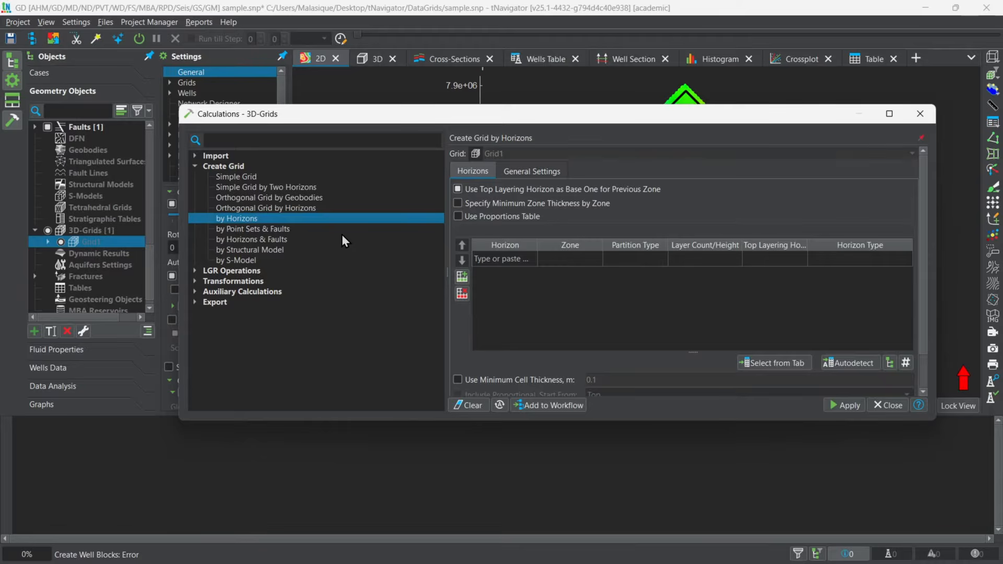
# Add three horizon rows to the table, keeping the top layering horizon as base for the previous zone
pyautogui.click(458, 189)
pyautogui.click(512, 260)
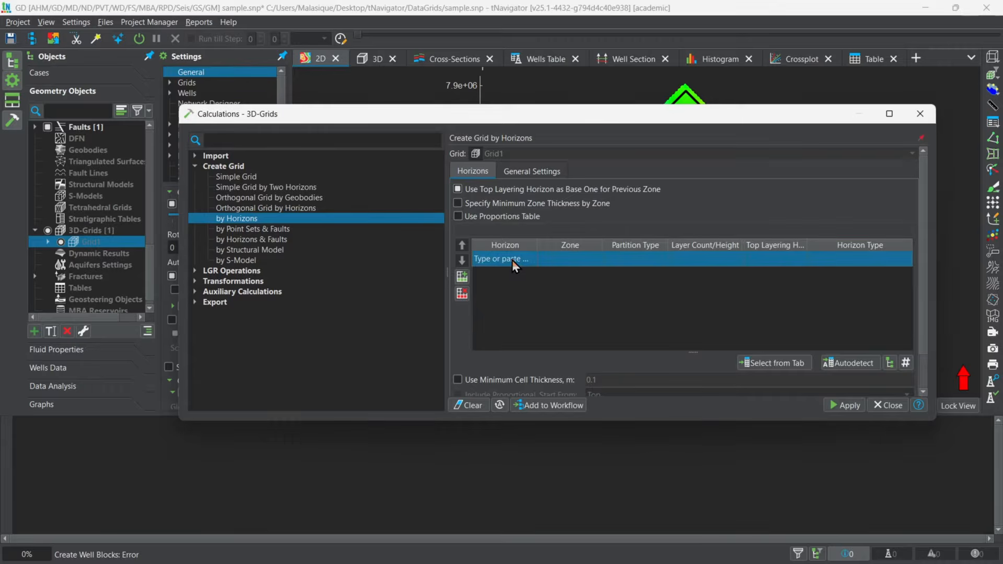
pyautogui.click(462, 277)
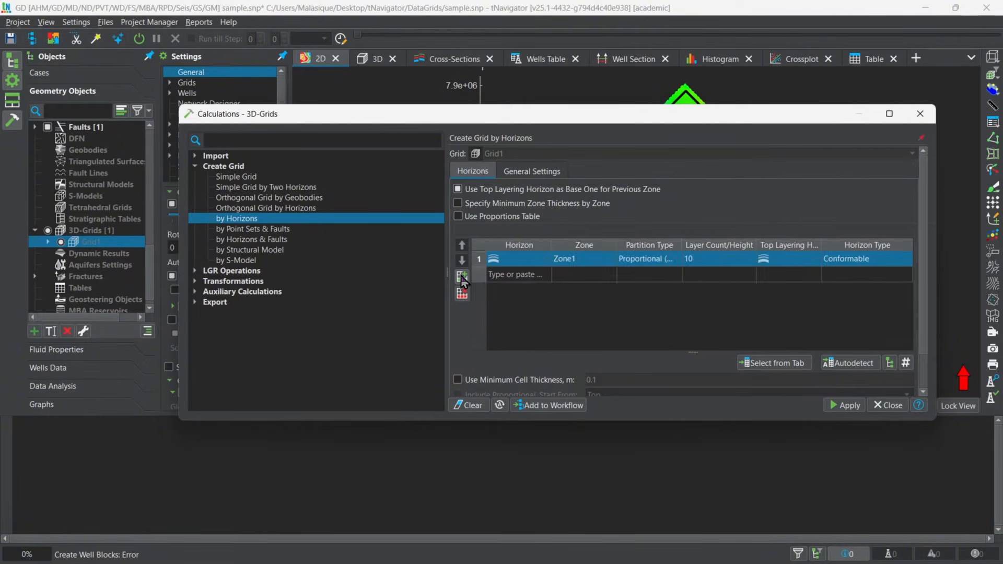
pyautogui.click(462, 278)
pyautogui.click(462, 278)
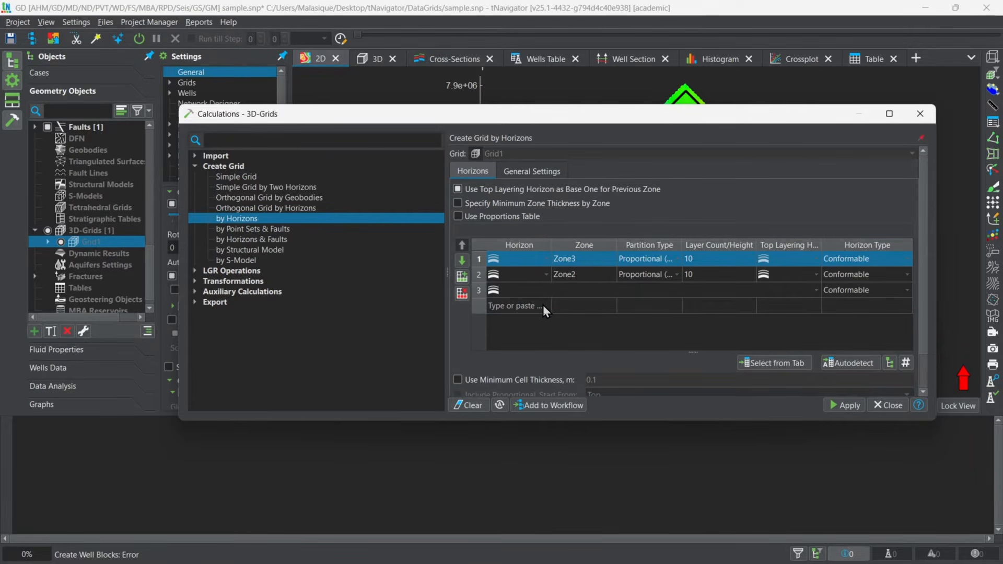
# Assign Top1 to the first and second horizon rows and Top4 to the third row
pyautogui.click(522, 262)
pyautogui.click(522, 263)
pyautogui.click(526, 278)
pyautogui.click(524, 277)
pyautogui.click(537, 298)
pyautogui.click(528, 289)
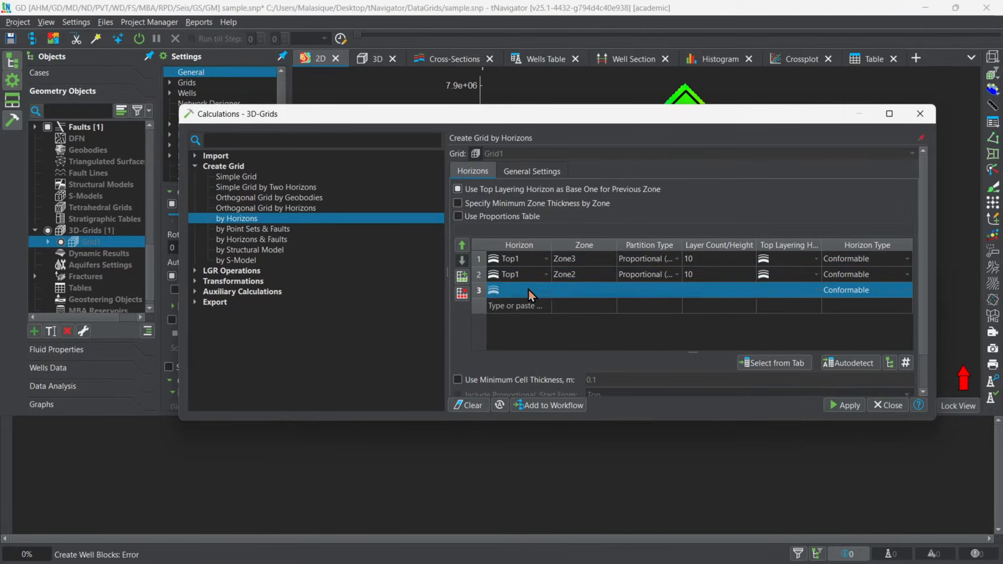
pyautogui.click(529, 288)
pyautogui.click(540, 337)
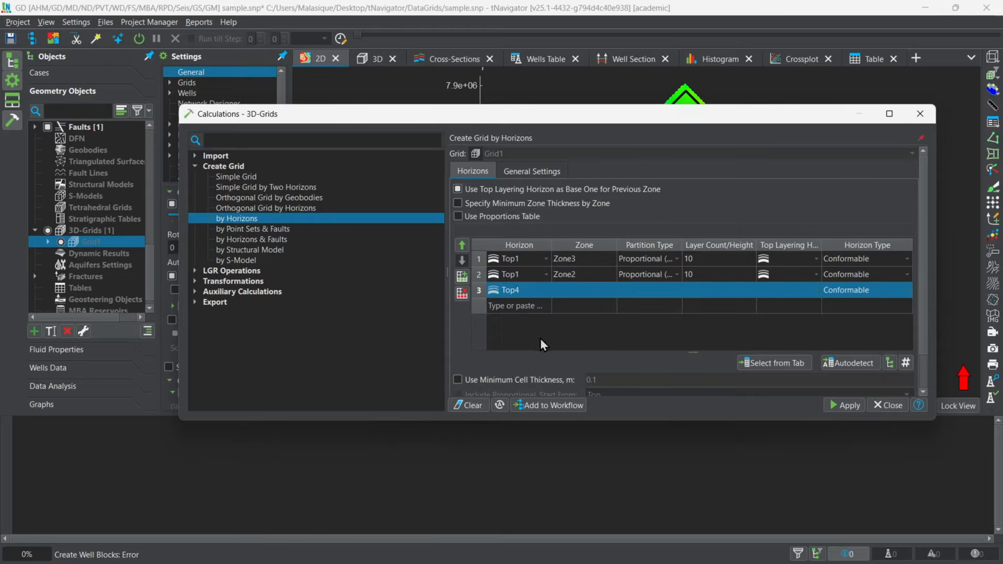
# Rename the first row's zone as Zone1, keeping the second row as Zone2
pyautogui.click(569, 263)
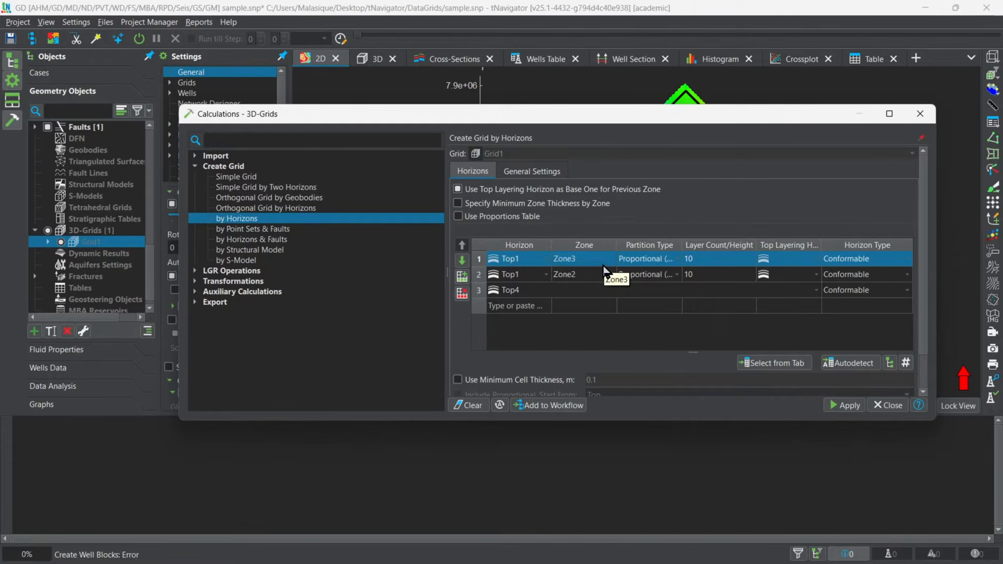
pyautogui.click(587, 262)
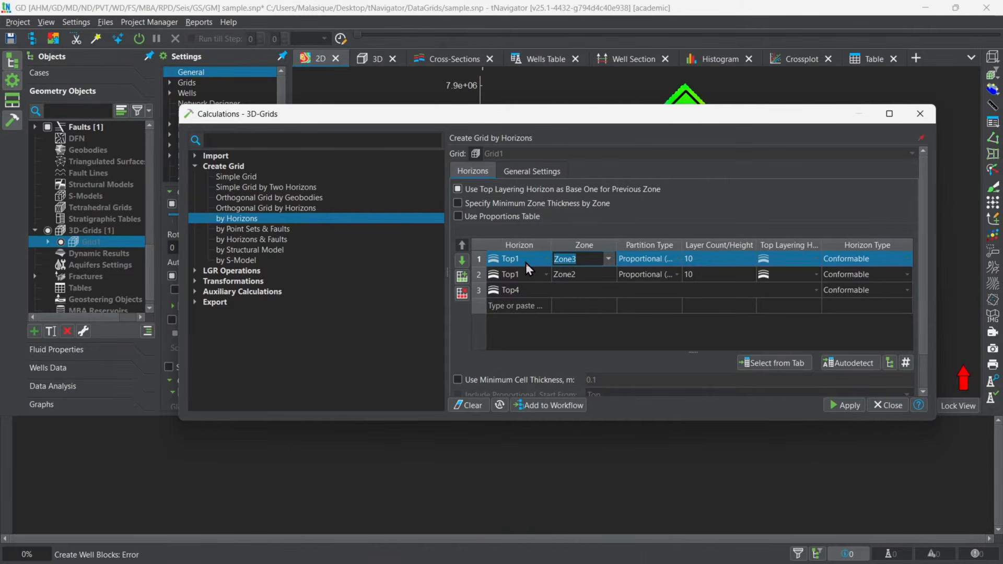
pyautogui.write('zon')
pyautogui.press('BackSpace')
pyautogui.press('BackSpace')
pyautogui.press('BackSpace')
pyautogui.press('BackSpace')
pyautogui.write('Zone')
pyautogui.press('BackSpace')
pyautogui.write('1')
pyautogui.click(591, 272)
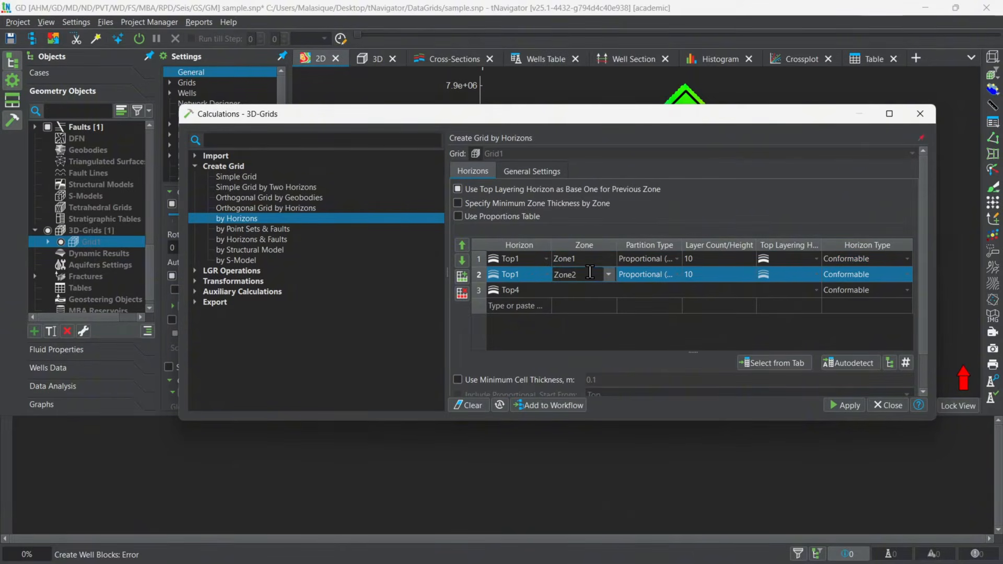
pyautogui.click(681, 200)
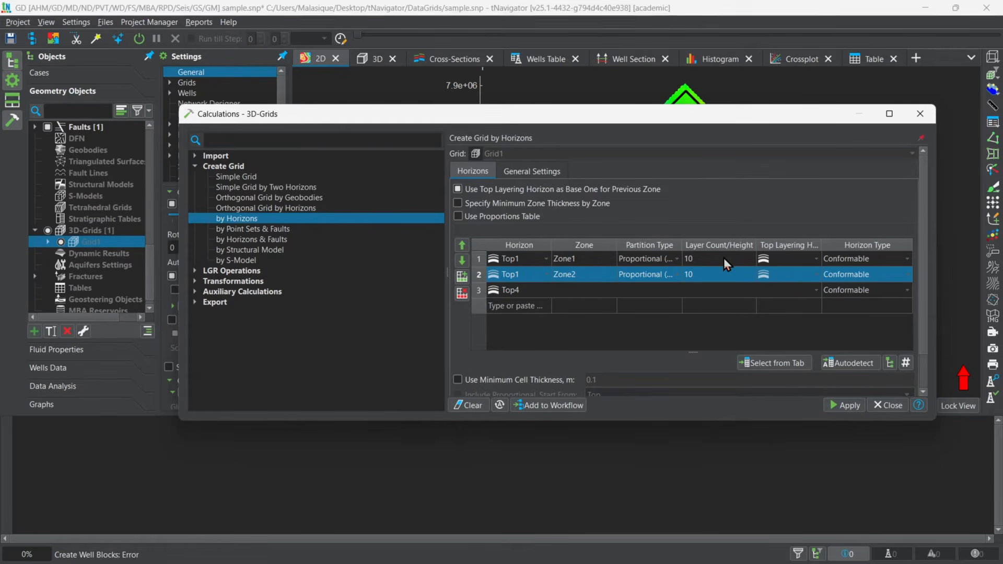
# Set the layer count of Zone2 to 8
pyautogui.click(576, 258)
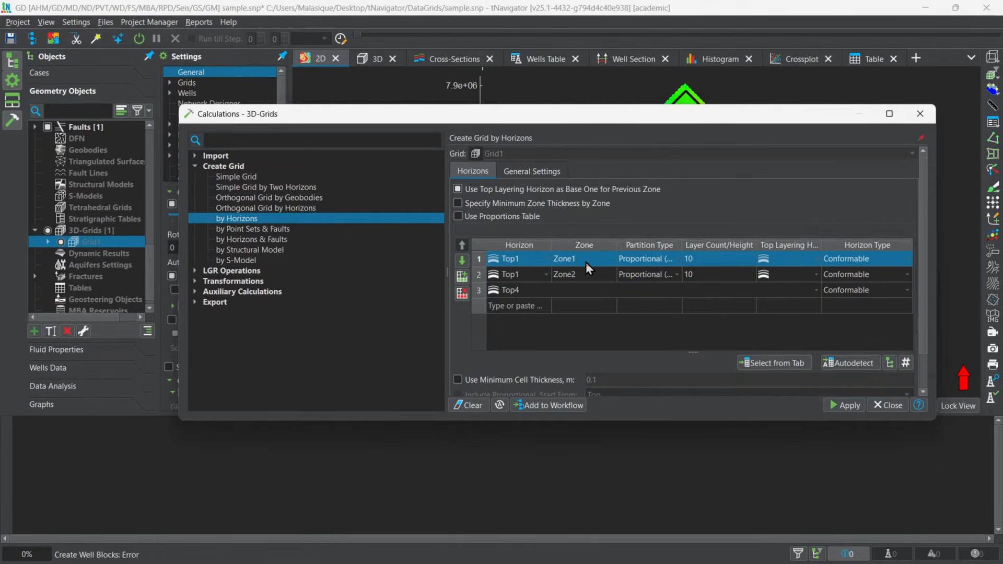
pyautogui.click(698, 275)
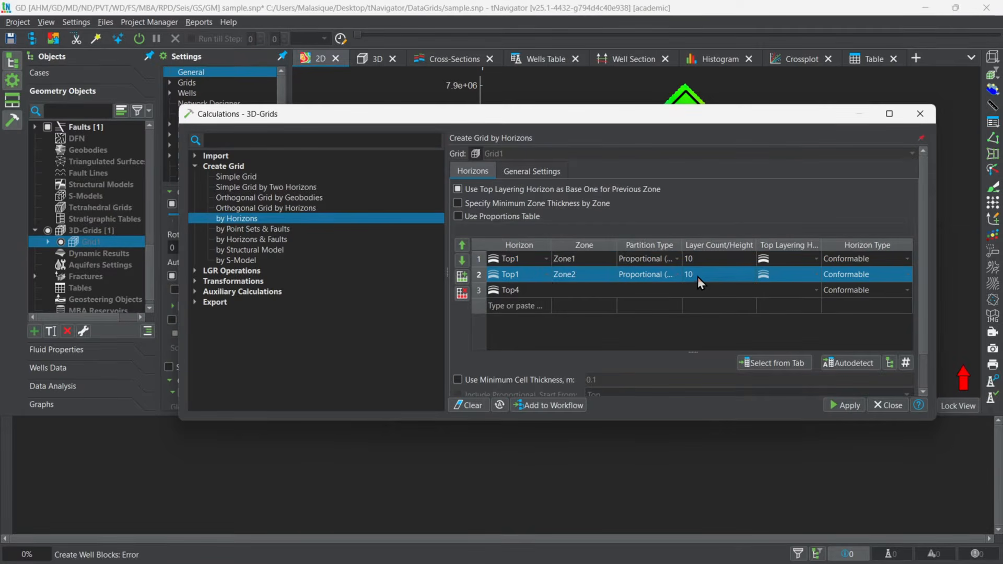
pyautogui.click(698, 277)
pyautogui.press('BackSpace')
pyautogui.write('8')
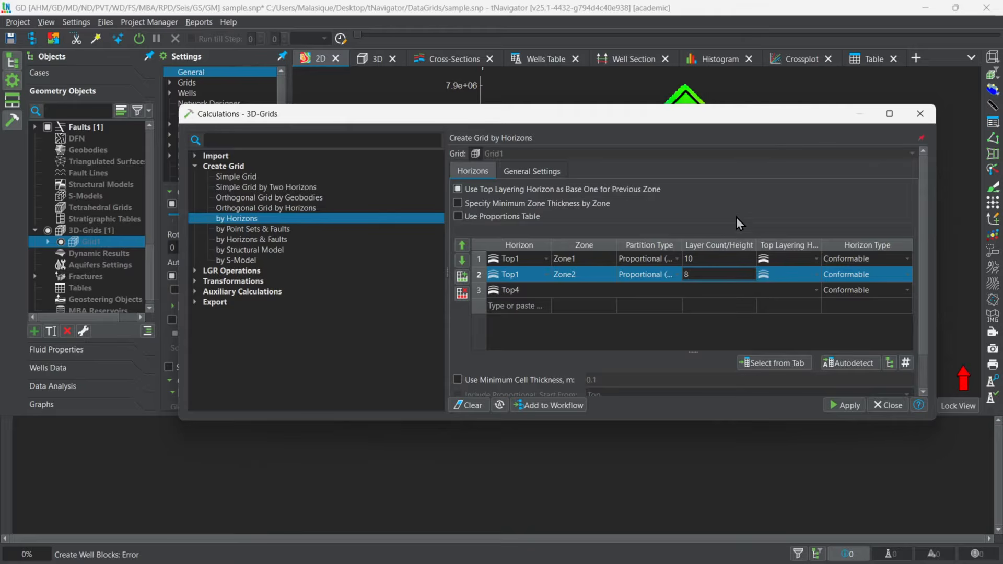
pyautogui.press('Return')
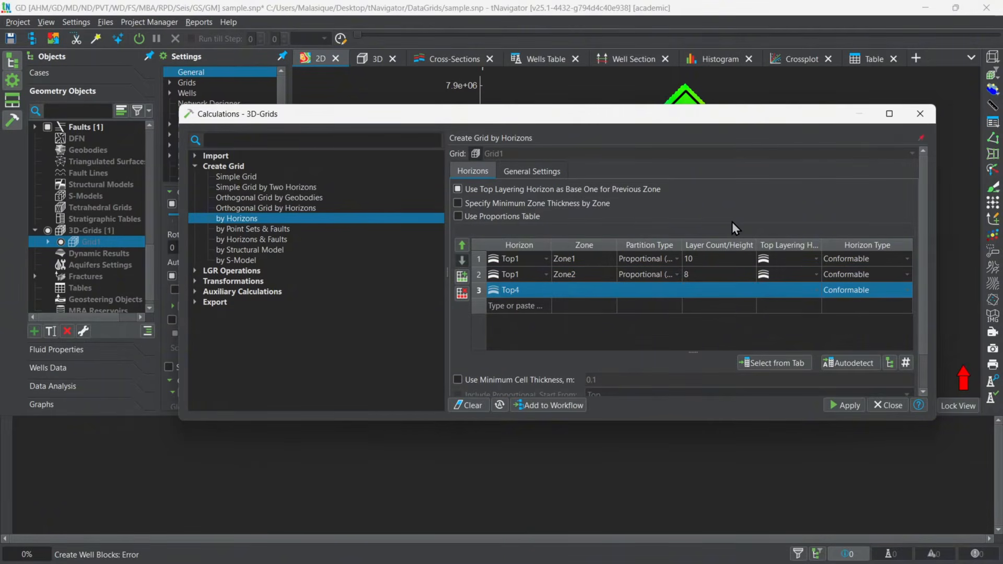
# Keep the first horizon's type as Conformable and limit the grid with the Boundary polygon
pyautogui.click(858, 260)
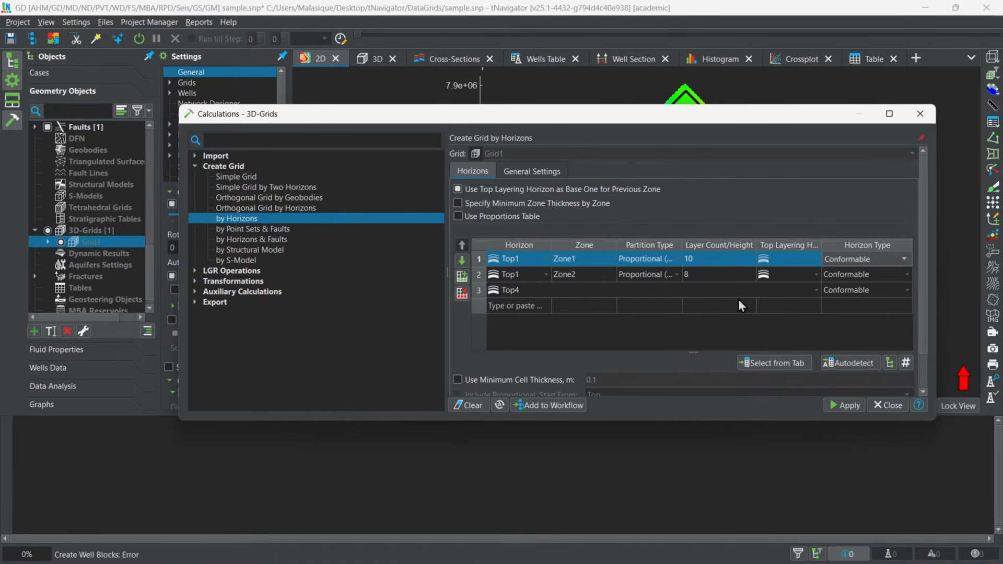
pyautogui.scroll(-2, 726, 247)
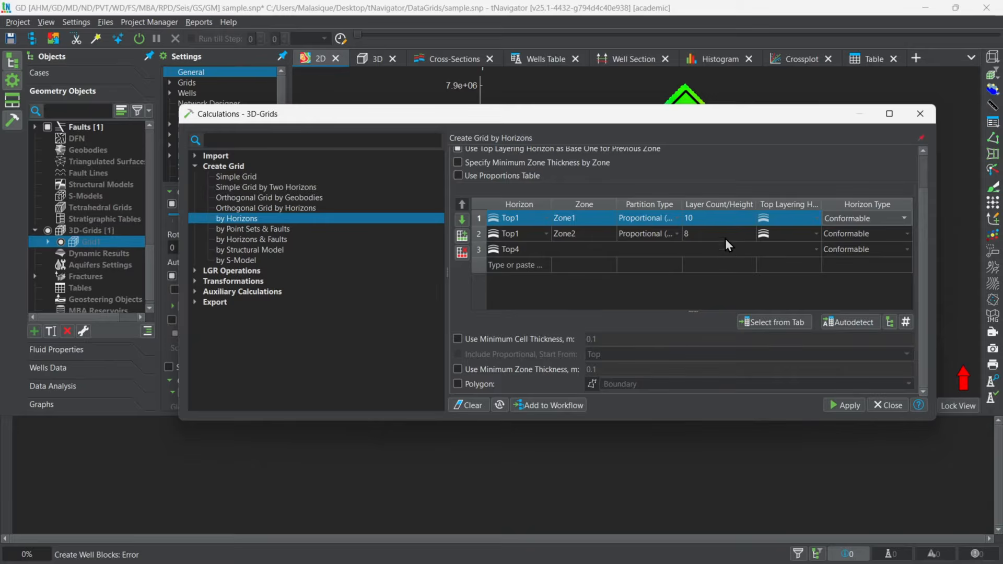
pyautogui.moveTo(923, 246); pyautogui.dragTo(925, 261)
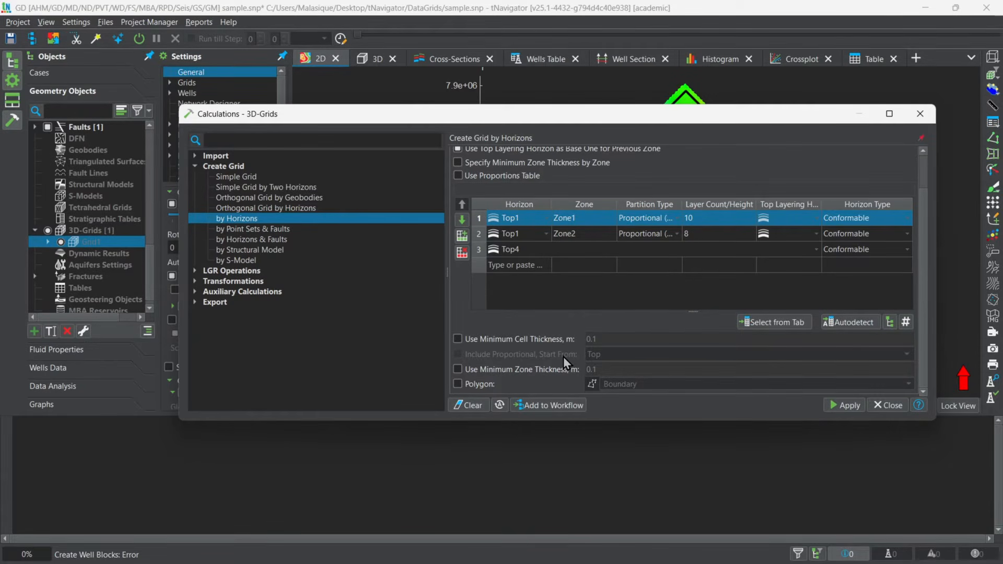
pyautogui.click(458, 384)
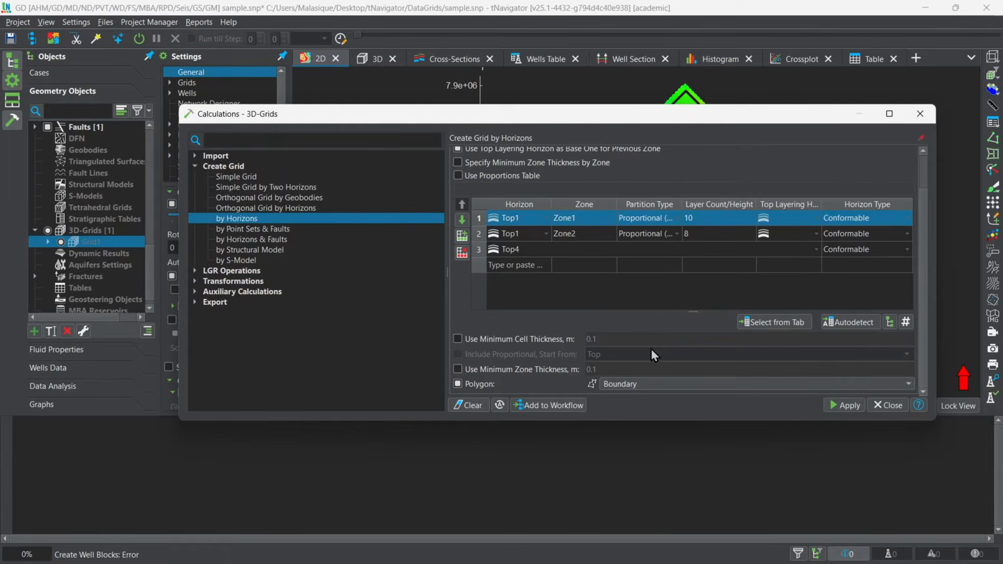
pyautogui.scroll(2, 668, 336)
pyautogui.scroll(-2, 669, 334)
pyautogui.scroll(2, 669, 334)
pyautogui.scroll(-2, 671, 336)
pyautogui.scroll(2, 612, 333)
# Take the 2D grid geometry from the existing Boundary polygon as sample object in the general settings
pyautogui.click(538, 171)
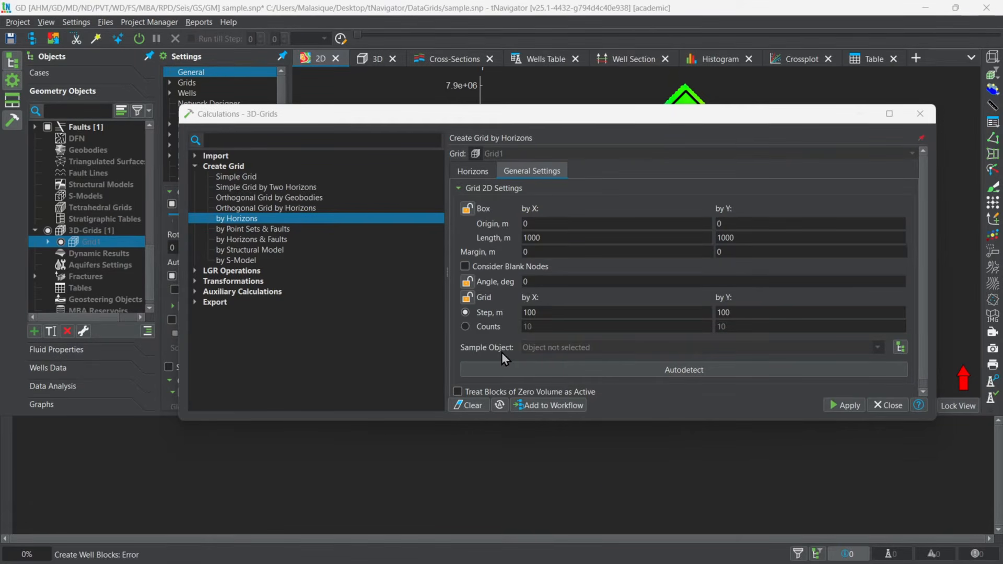
pyautogui.click(900, 346)
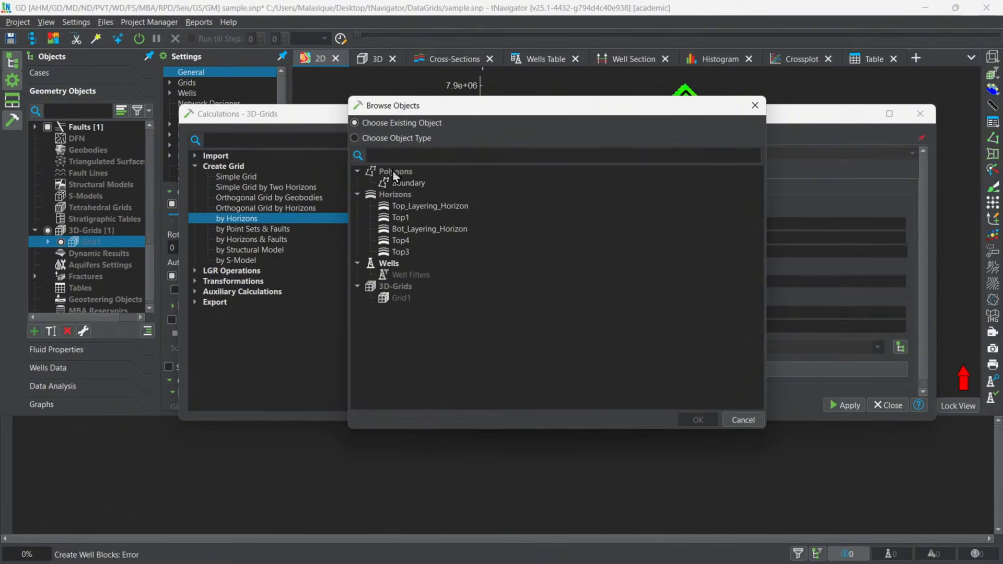
pyautogui.click(407, 183)
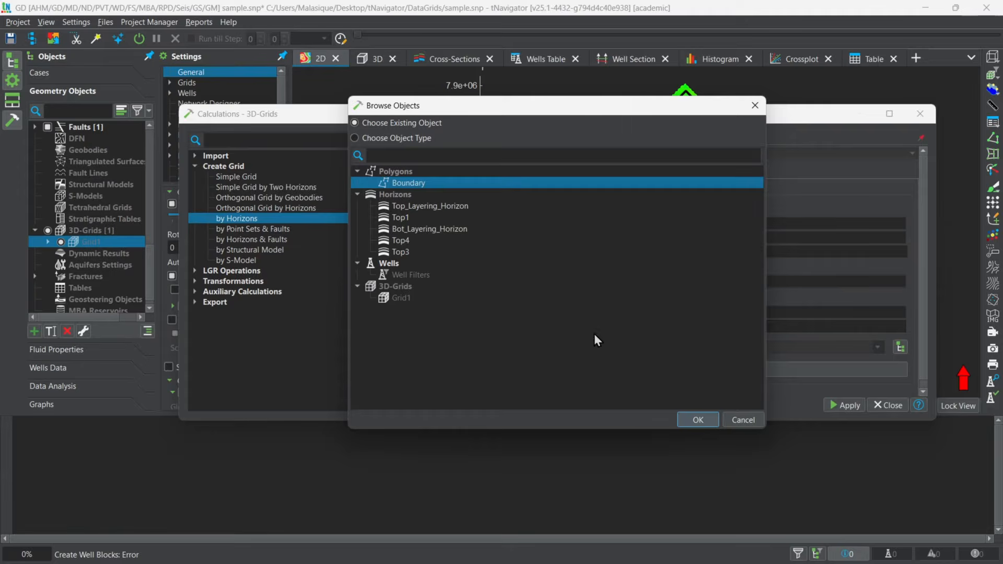
pyautogui.click(698, 420)
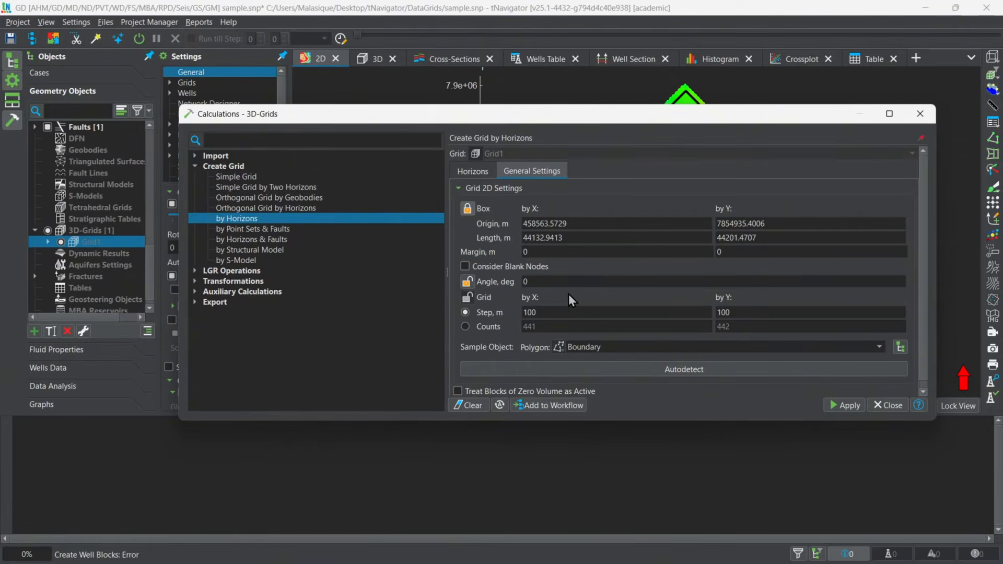
# Set the grid step to 300 m by X and by Y, run the grid calculation and close its dialog
pyautogui.scroll(-1, 569, 294)
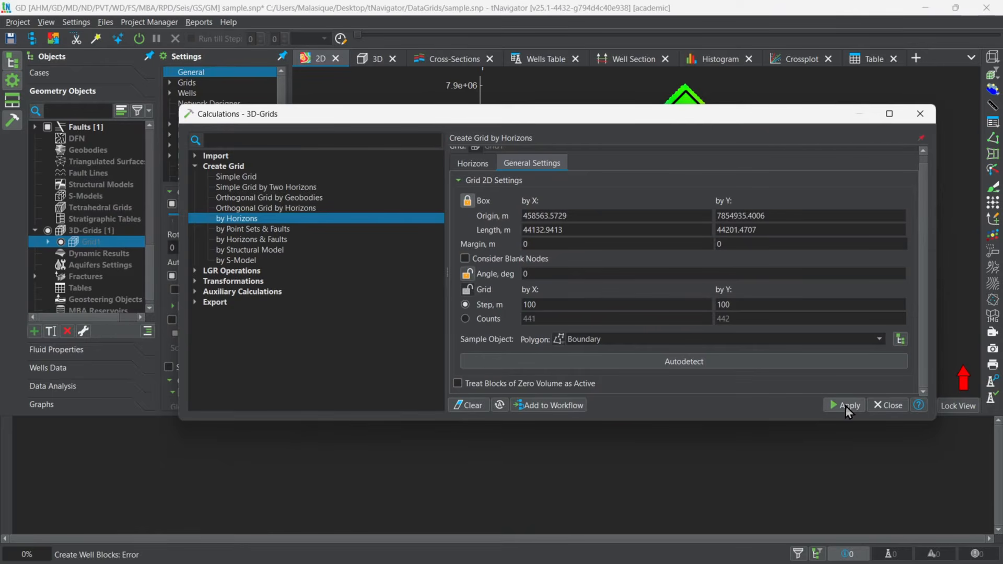
pyautogui.click(528, 304)
pyautogui.press('BackSpace')
pyautogui.write('3')
pyautogui.click(720, 304)
pyautogui.click(838, 405)
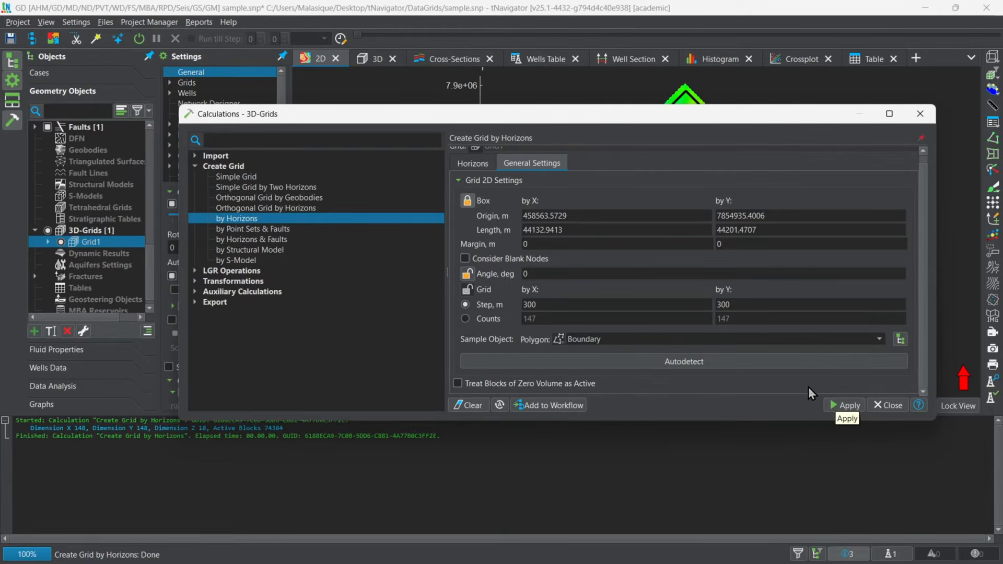
pyautogui.click(918, 114)
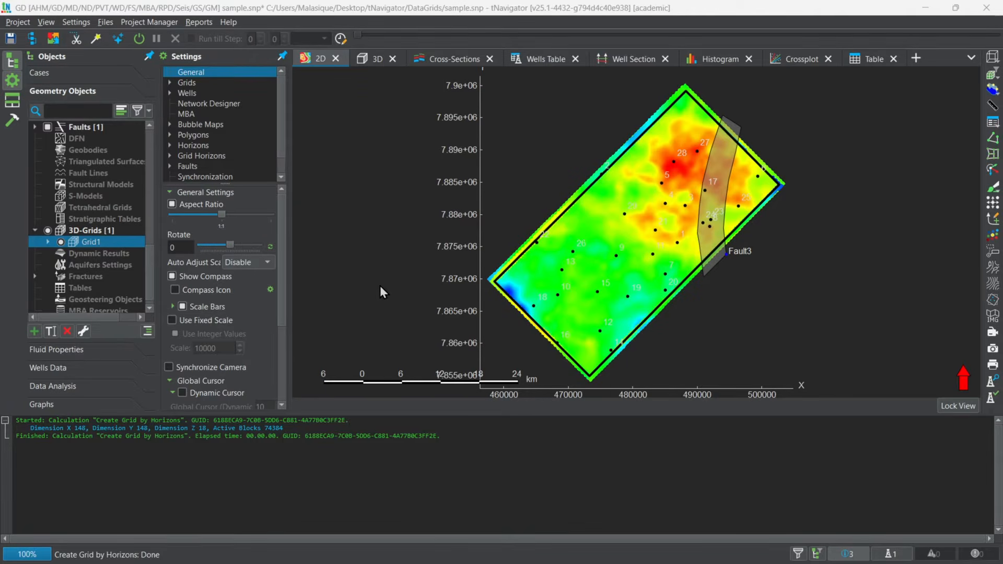
# Switch to the 3D view and display Grid1 there
pyautogui.click(367, 60)
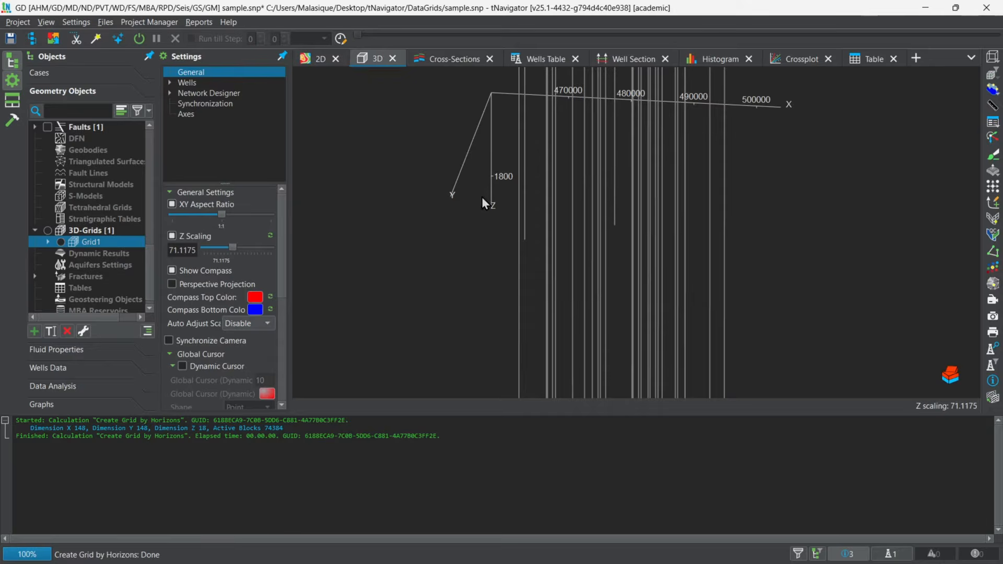
pyautogui.click(61, 242)
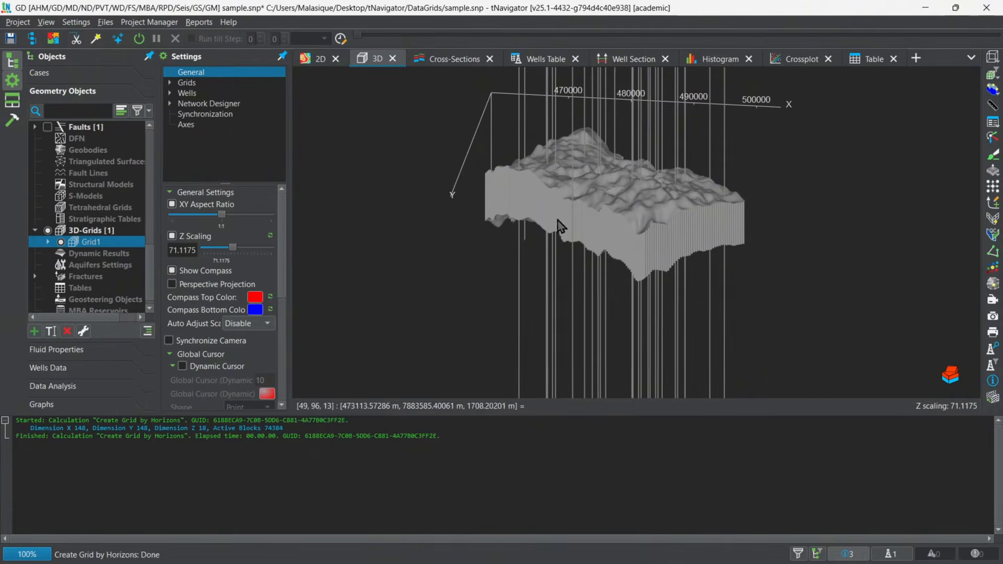
pyautogui.moveTo(487, 255); pyautogui.dragTo(483, 252)
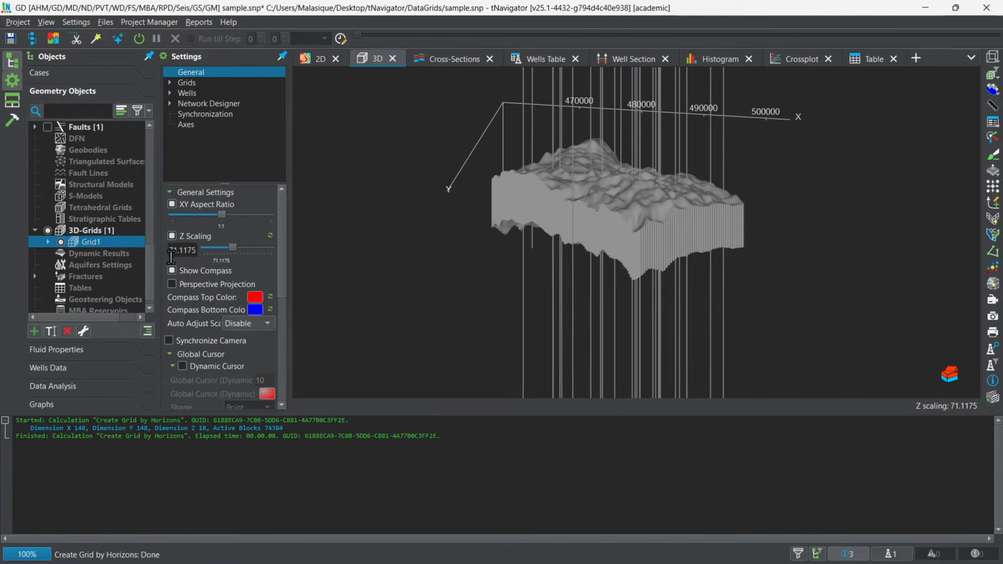
# Display the zone_id property of Grid1 and inspect its zones in 3D
pyautogui.click(47, 241)
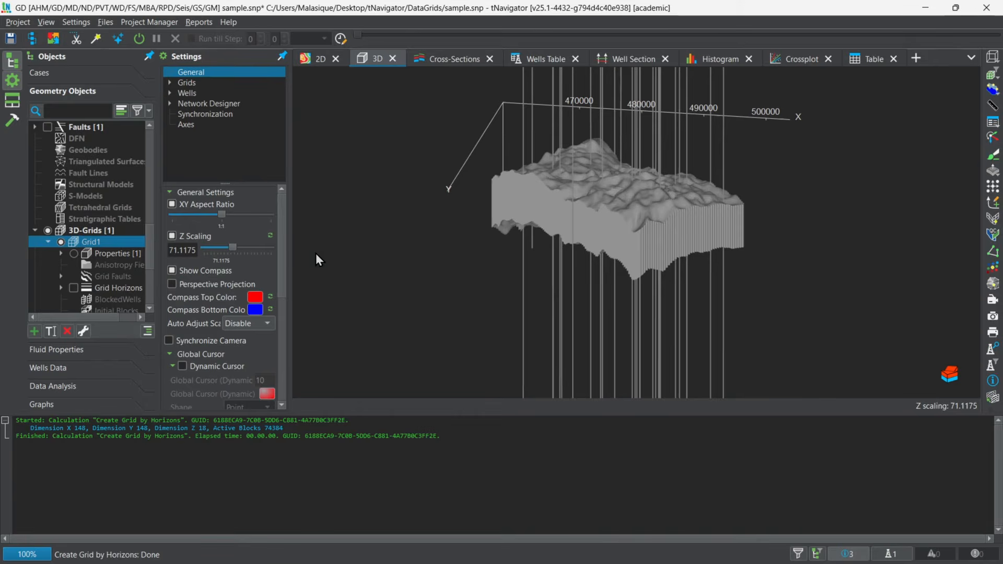
pyautogui.click(61, 254)
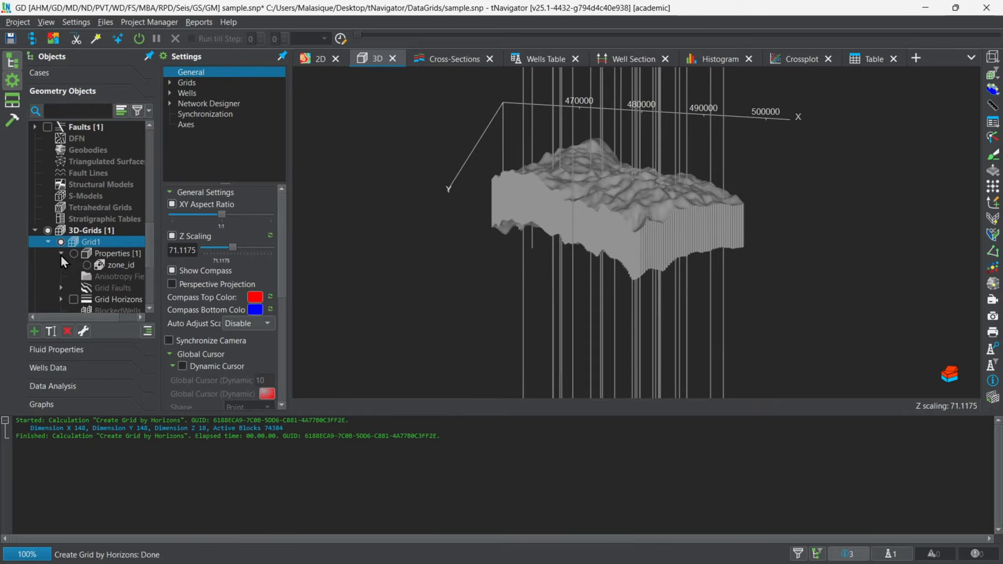
pyautogui.click(87, 265)
pyautogui.moveTo(420, 261)
pyautogui.mouseDown()
pyautogui.moveTo(428, 258)
pyautogui.moveTo(400, 263)
pyautogui.moveTo(411, 264)
pyautogui.mouseUp()
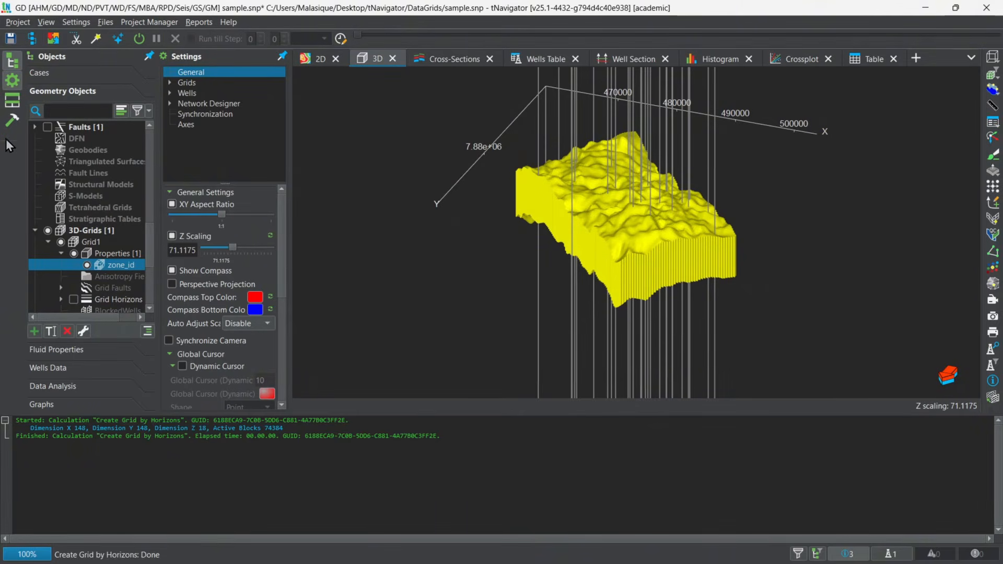
# Reopen the Create Grid by Horizons calculation for 3D-Grids and change the second horizon to Top3
pyautogui.click(98, 231)
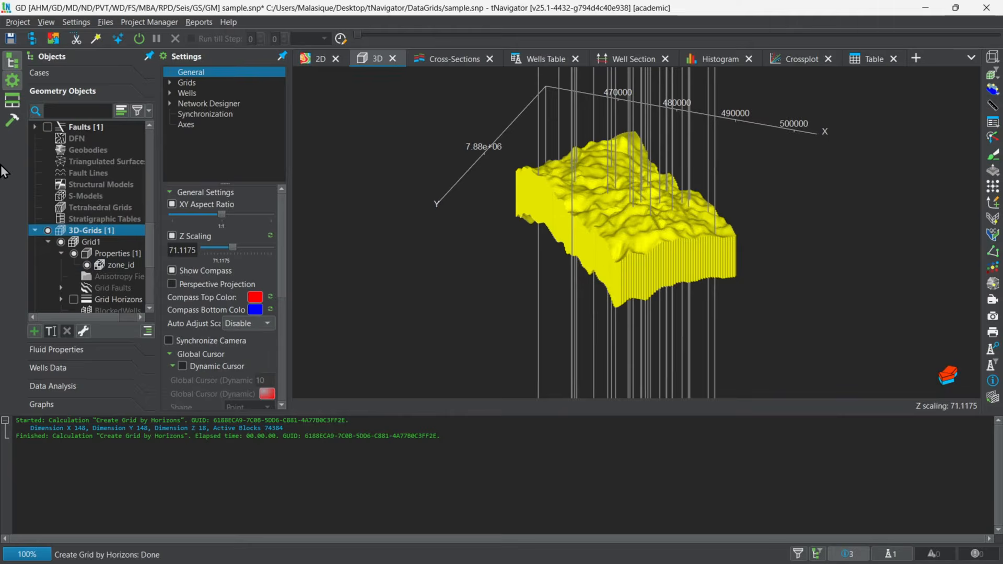
pyautogui.click(12, 125)
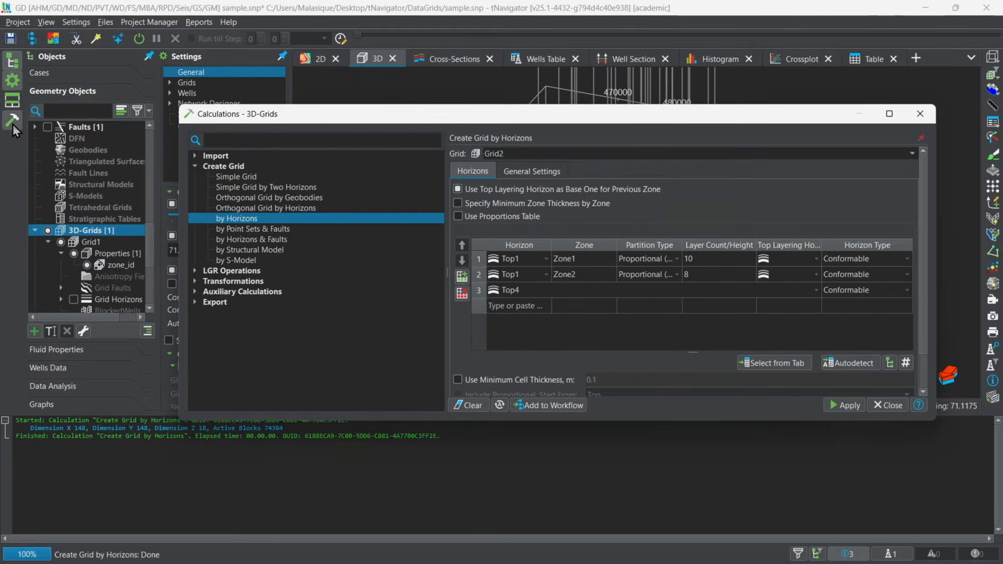
pyautogui.click(533, 274)
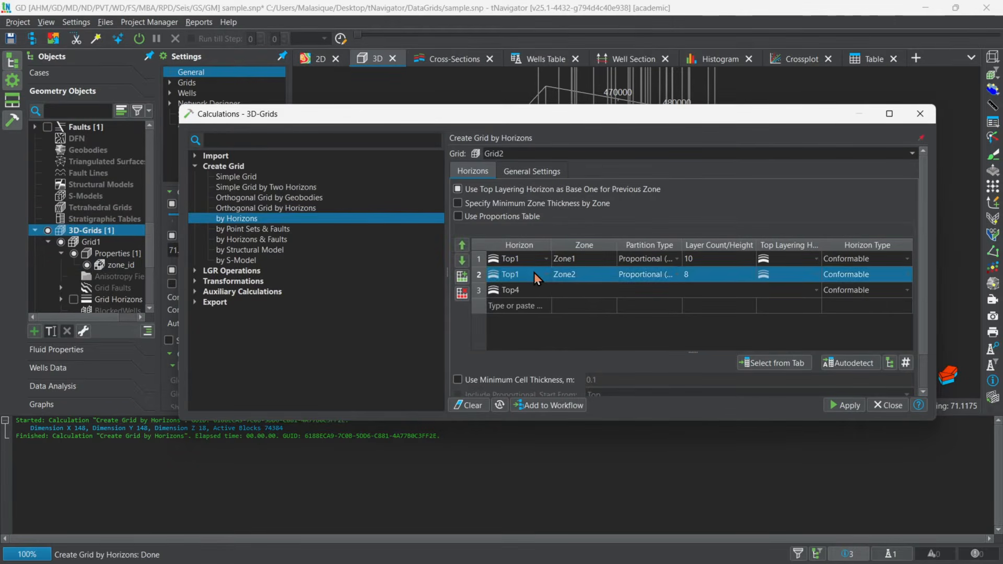
pyautogui.click(536, 273)
pyautogui.click(536, 272)
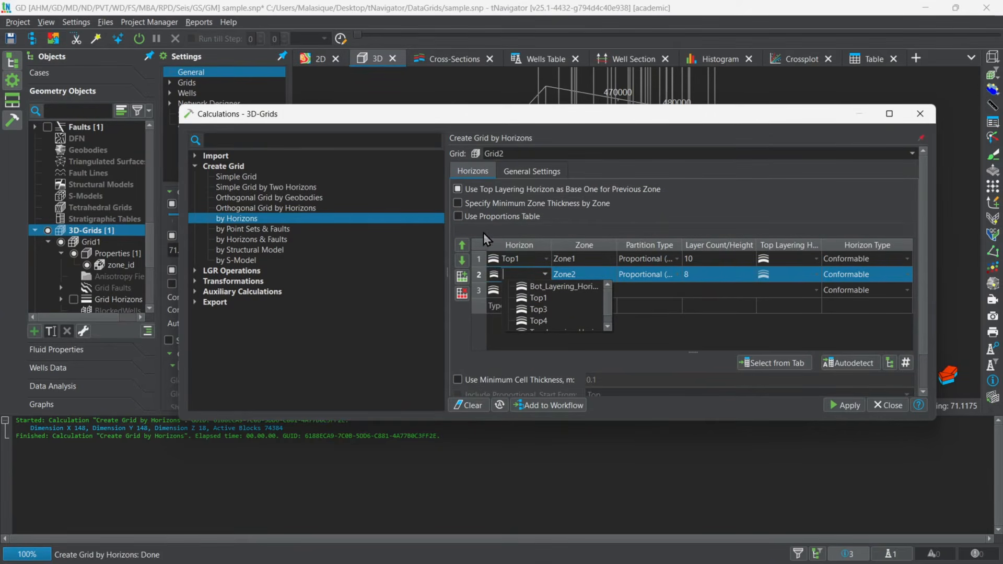
pyautogui.click(538, 297)
pyautogui.click(524, 278)
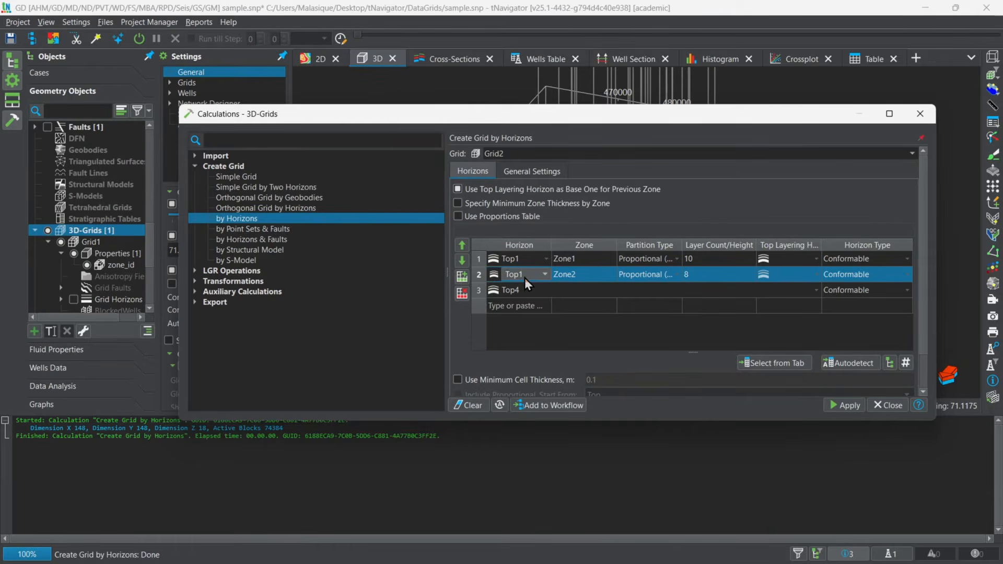
pyautogui.click(524, 278)
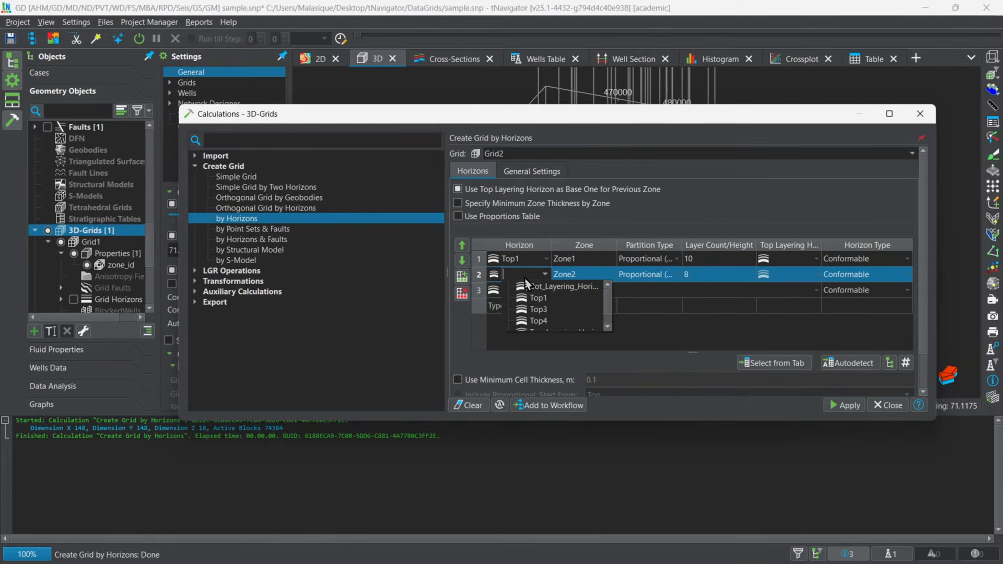
pyautogui.click(545, 310)
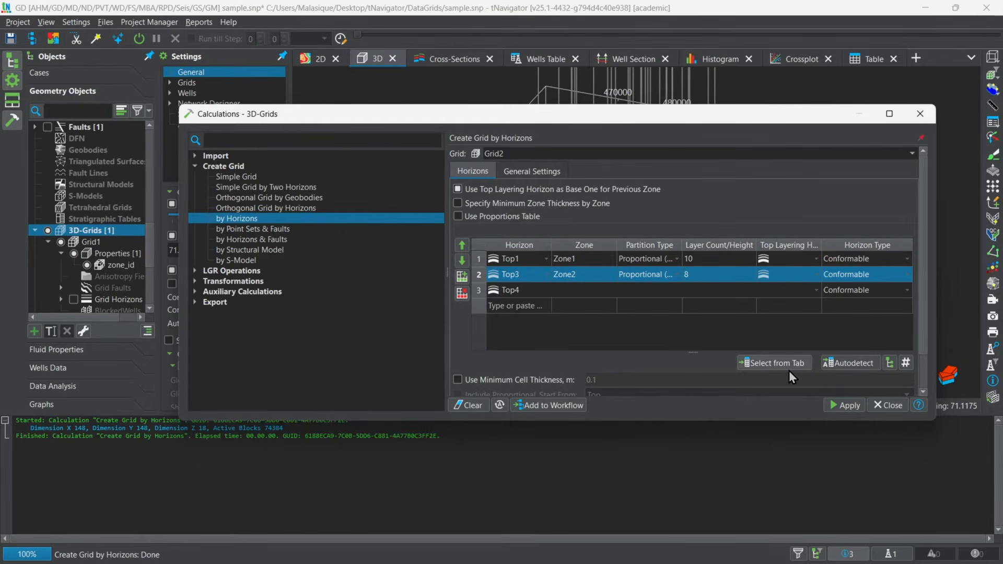
# Calculate Grid2 with the corrected horizons, close the calculation dialog and inspect the grid's zone_id property in 3D
pyautogui.click(844, 405)
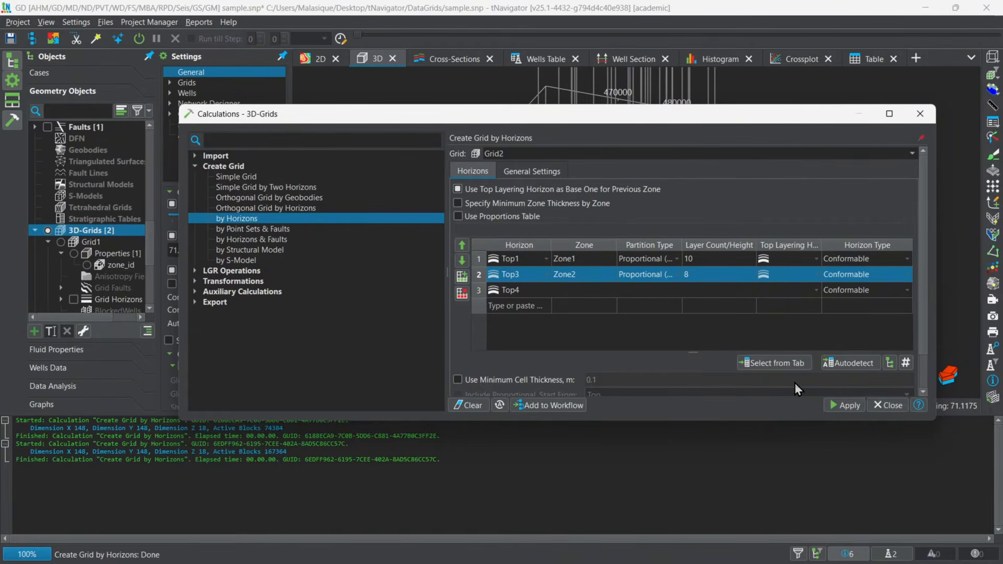
pyautogui.click(920, 113)
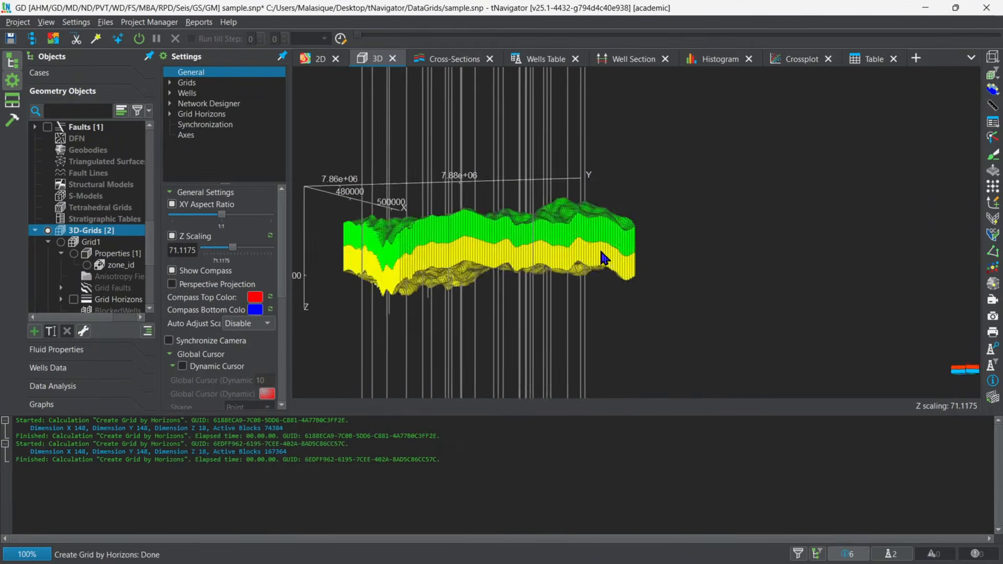
pyautogui.moveTo(584, 262); pyautogui.dragTo(581, 263)
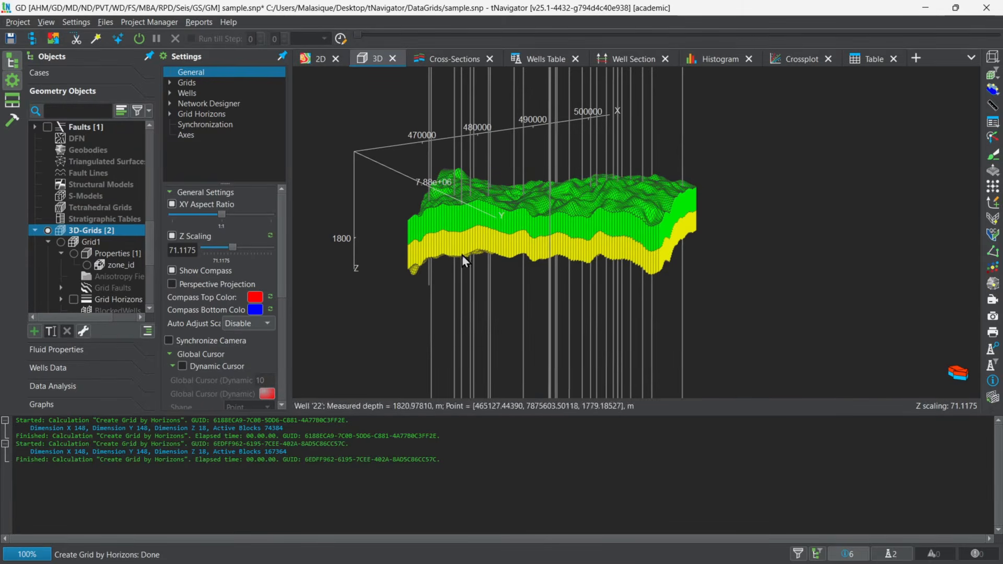
pyautogui.moveTo(639, 270); pyautogui.dragTo(606, 270)
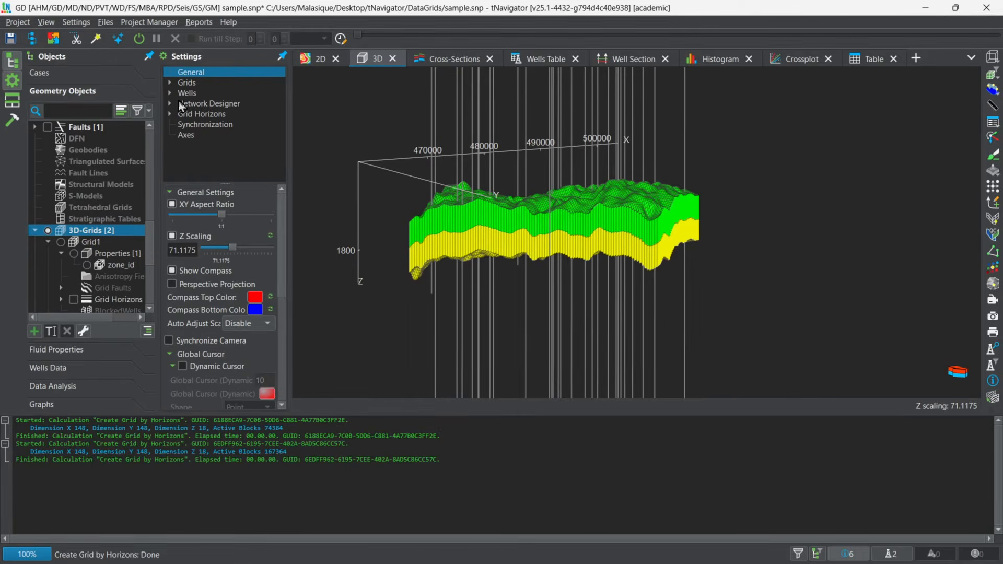
# Show the zone_id palette for Grid2 in the 3D view
pyautogui.click(169, 82)
pyautogui.click(200, 93)
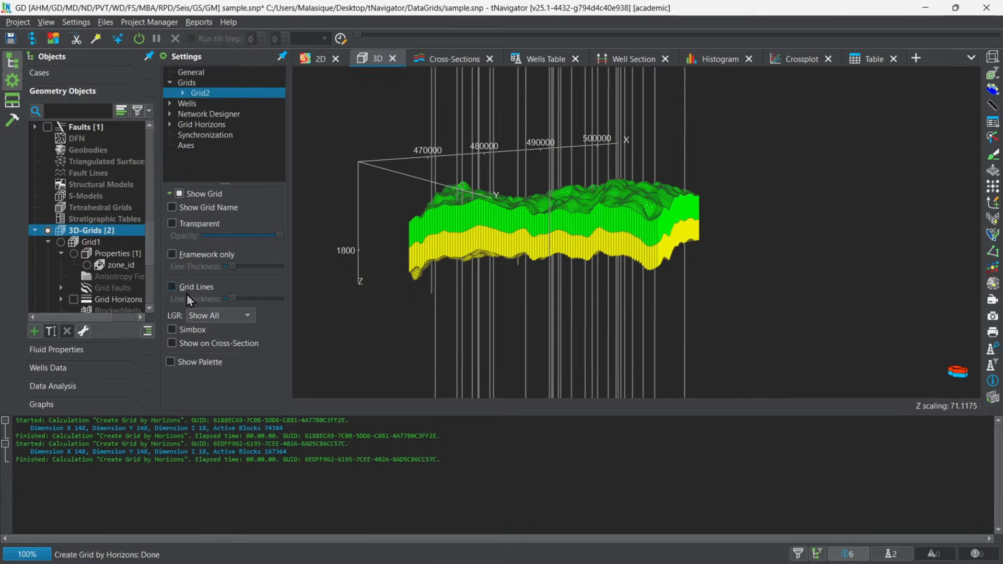
pyautogui.click(193, 361)
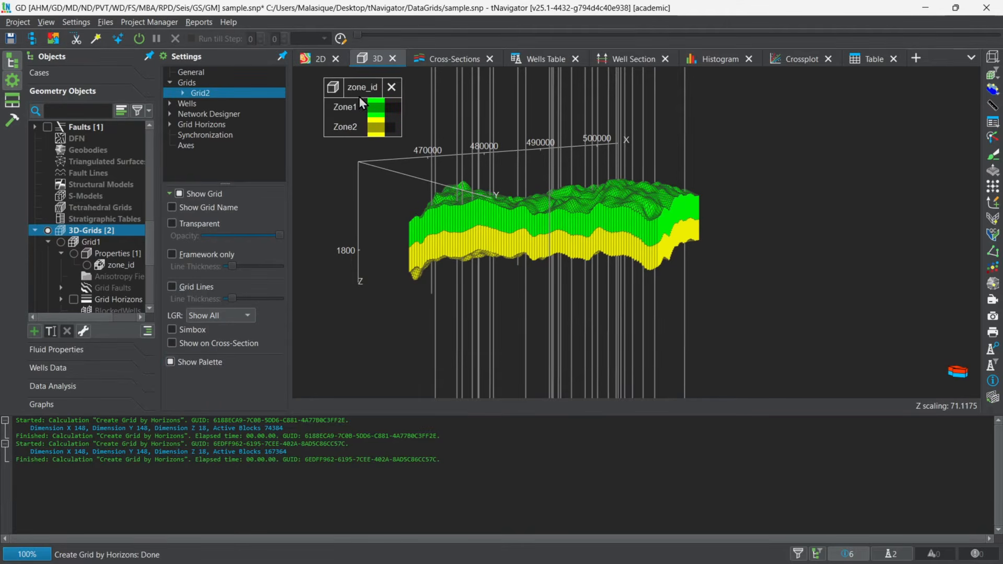
pyautogui.moveTo(444, 227)
pyautogui.mouseDown()
pyautogui.moveTo(453, 232)
pyautogui.moveTo(434, 222)
pyautogui.mouseUp()
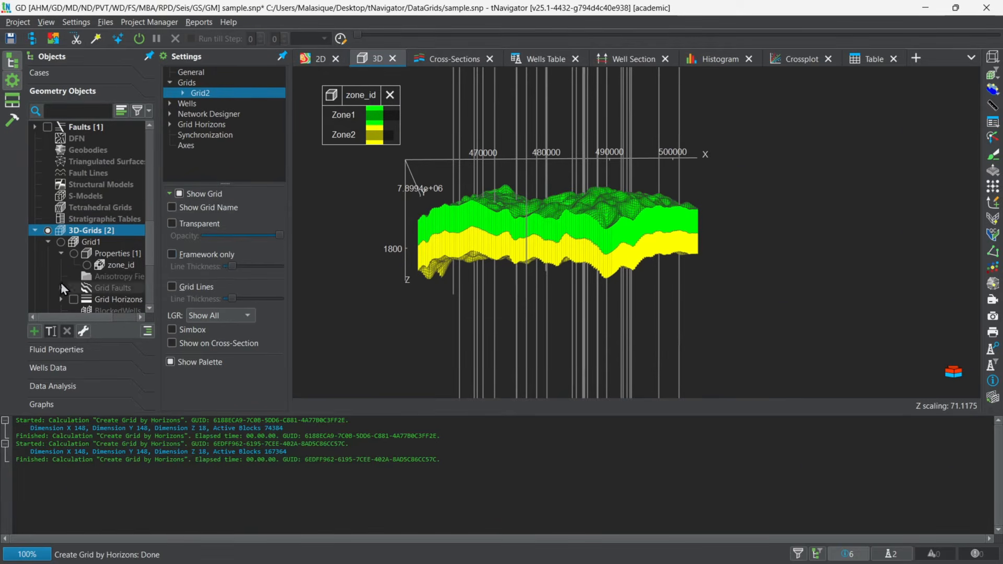
pyautogui.click(35, 230)
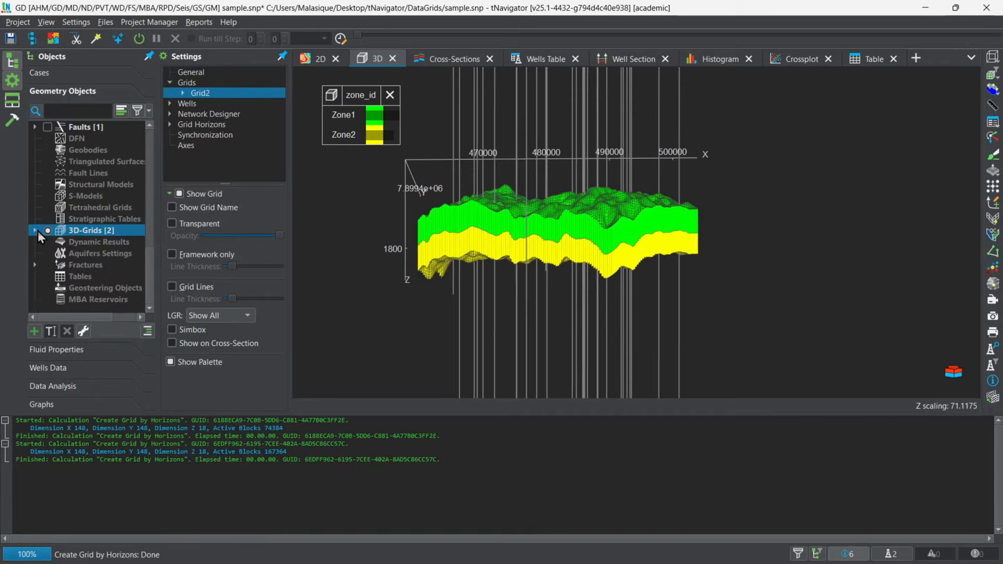
pyautogui.rightClick(78, 230)
pyautogui.click(112, 265)
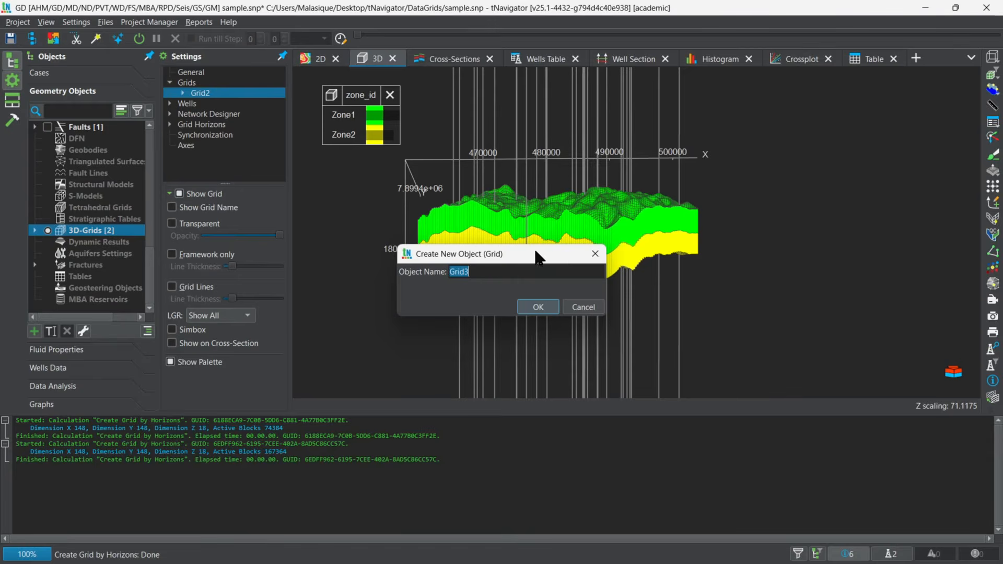
pyautogui.press('Escape')
# Compare Grid1 and Grid2 by showing them in turn in the 3D view, leaving Grid2 displayed
pyautogui.click(36, 230)
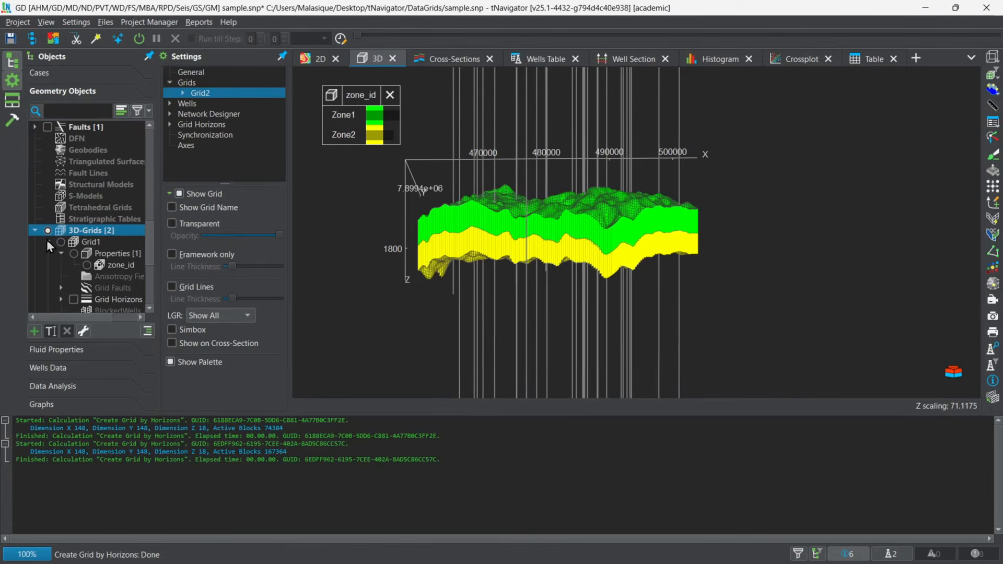
pyautogui.click(47, 241)
pyautogui.click(99, 253)
pyautogui.click(62, 243)
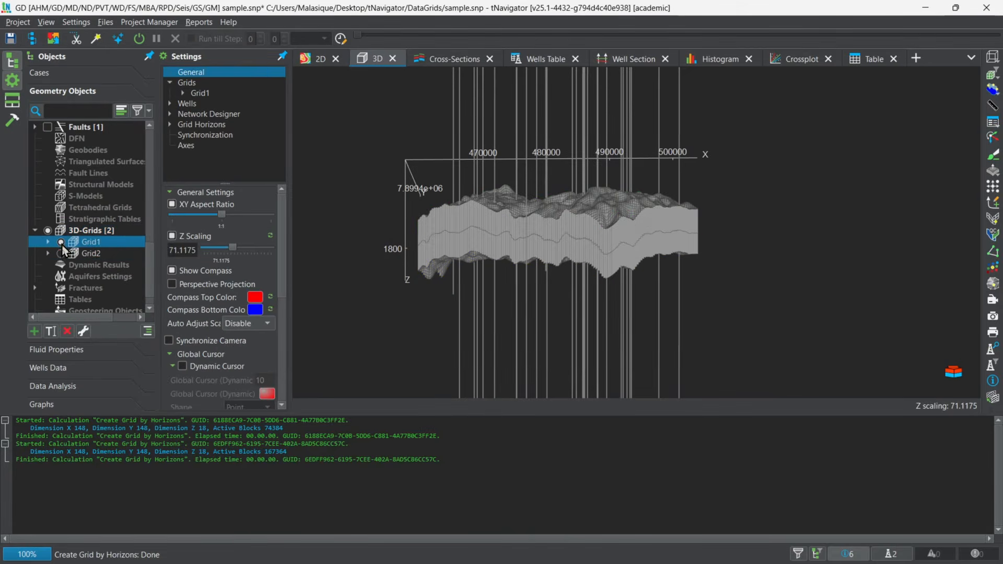
pyautogui.click(60, 253)
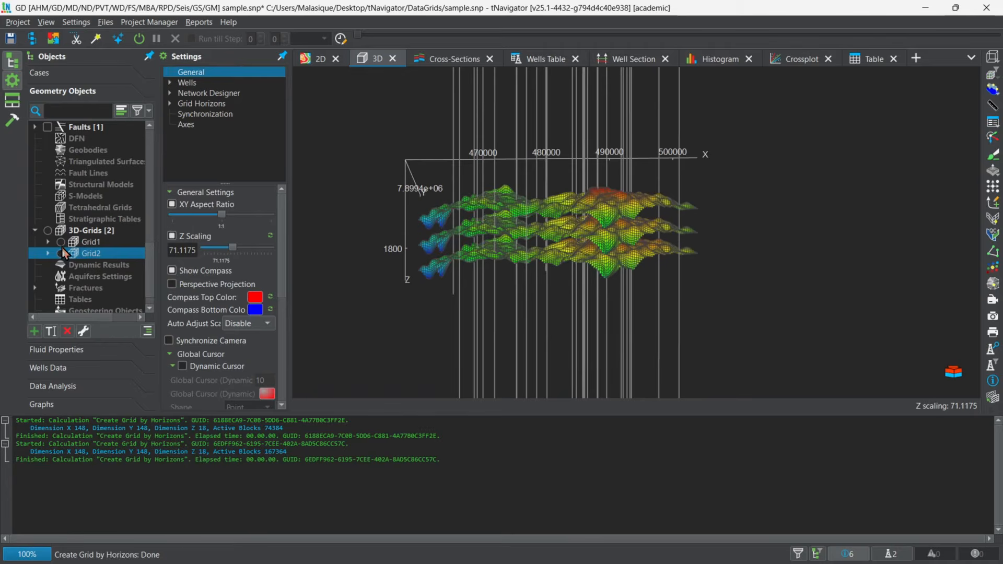
pyautogui.click(61, 249)
# Delete Grid1 with all its contents from the 3D grids
pyautogui.click(89, 247)
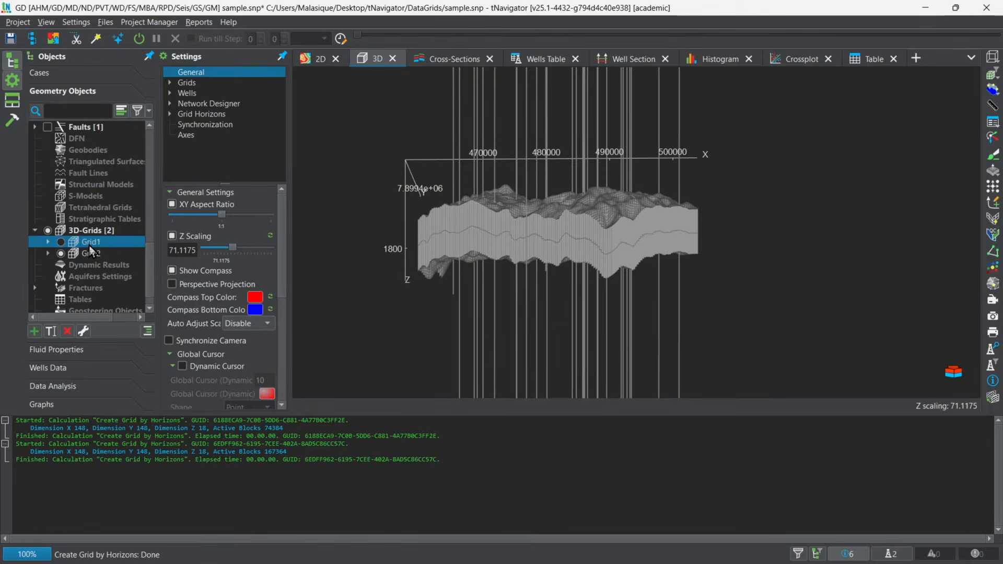
pyautogui.press('Delete')
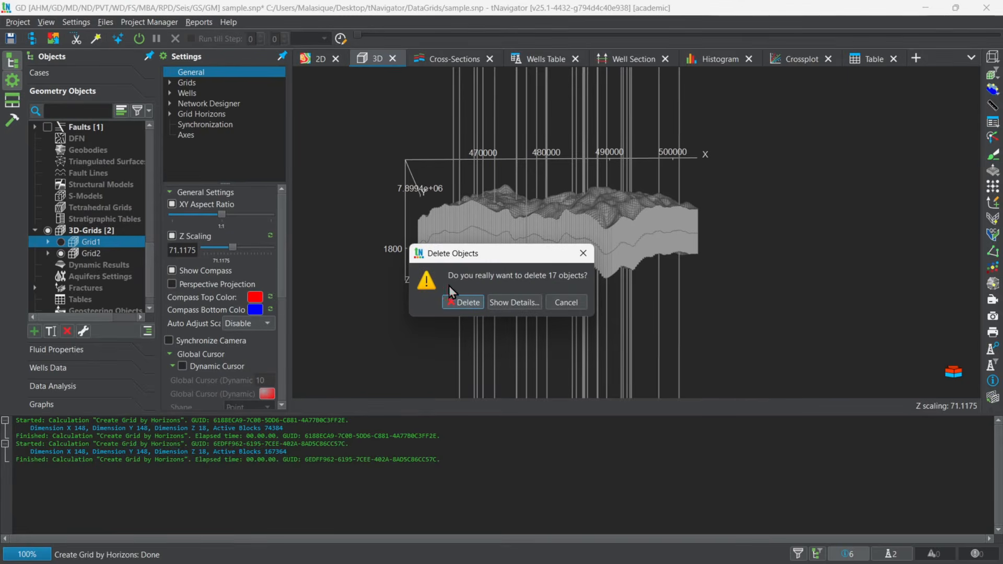
pyautogui.click(459, 302)
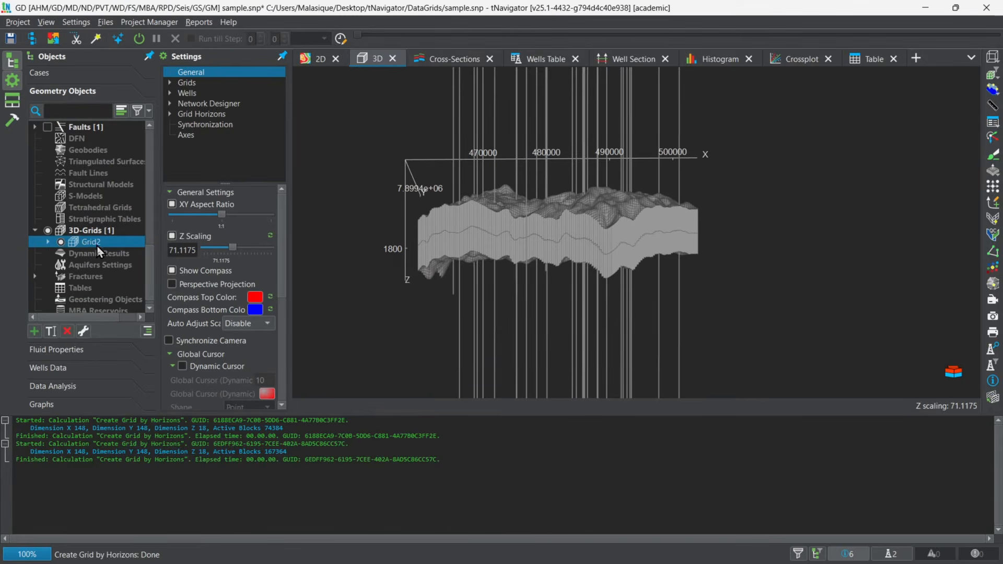
# Rename the remaining 3D grid Grid2 as Grid1
pyautogui.click(48, 242)
pyautogui.click(48, 242)
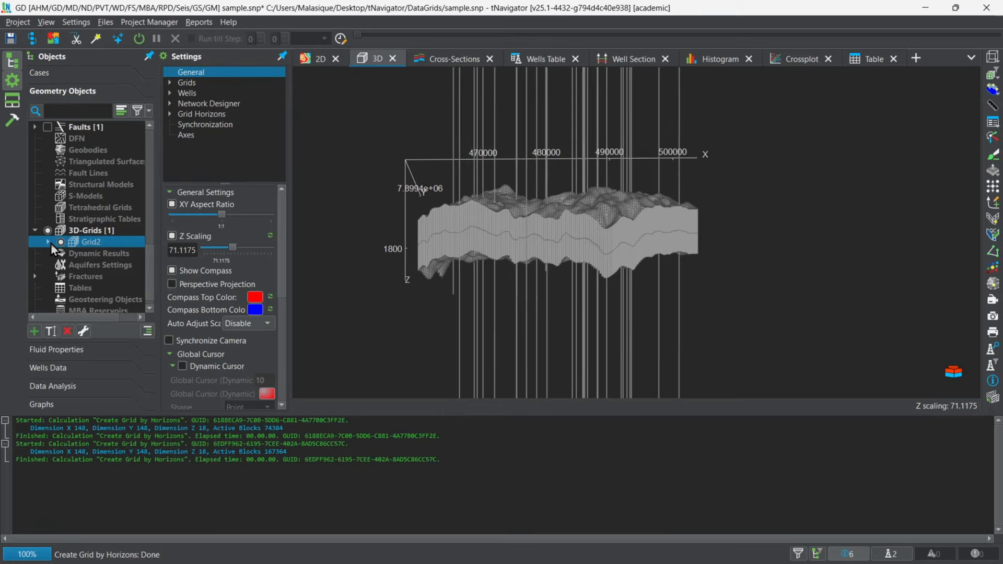
pyautogui.click(99, 240)
pyautogui.press('BackSpace')
pyautogui.write('1')
pyautogui.press('Return')
pyautogui.click(118, 274)
# Create a new empty 3D grid named Grid2 and display it instead of Grid1
pyautogui.click(109, 230)
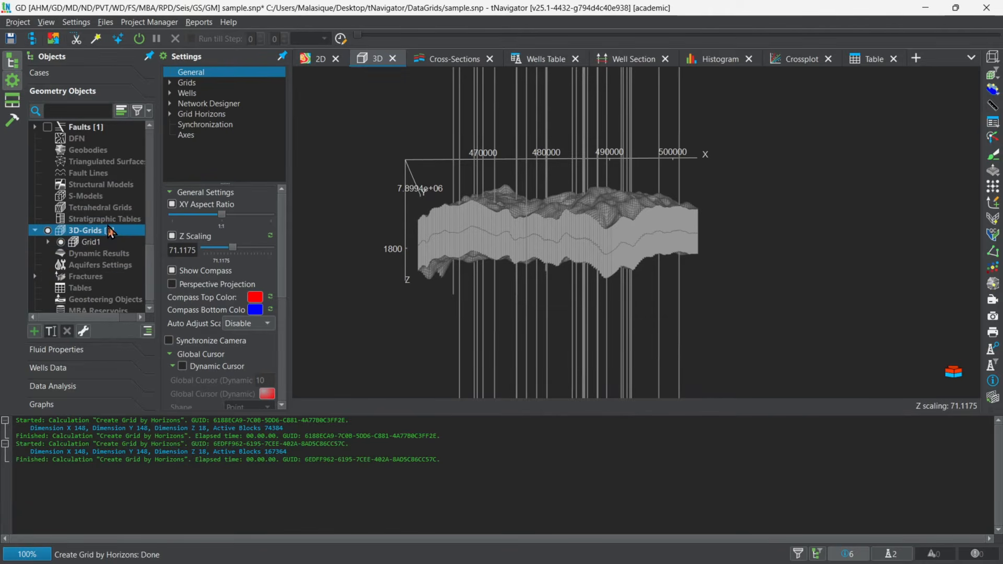
pyautogui.rightClick(109, 230)
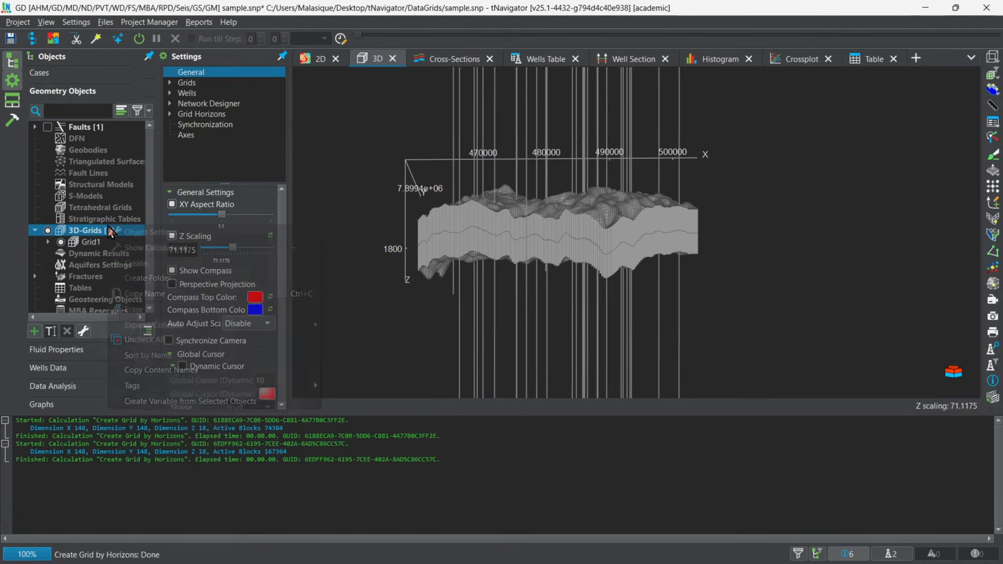
pyautogui.click(165, 261)
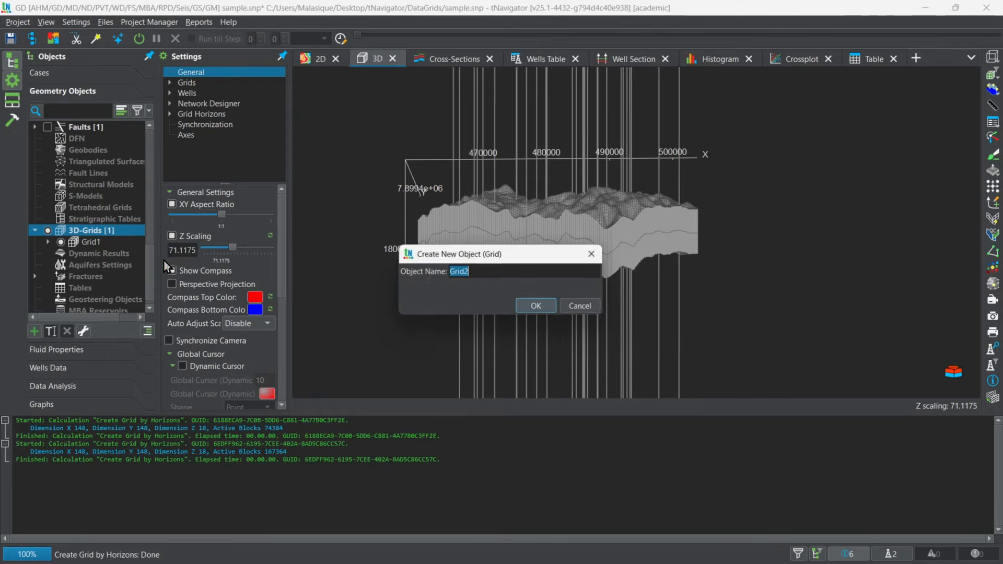
pyautogui.click(537, 305)
pyautogui.click(63, 253)
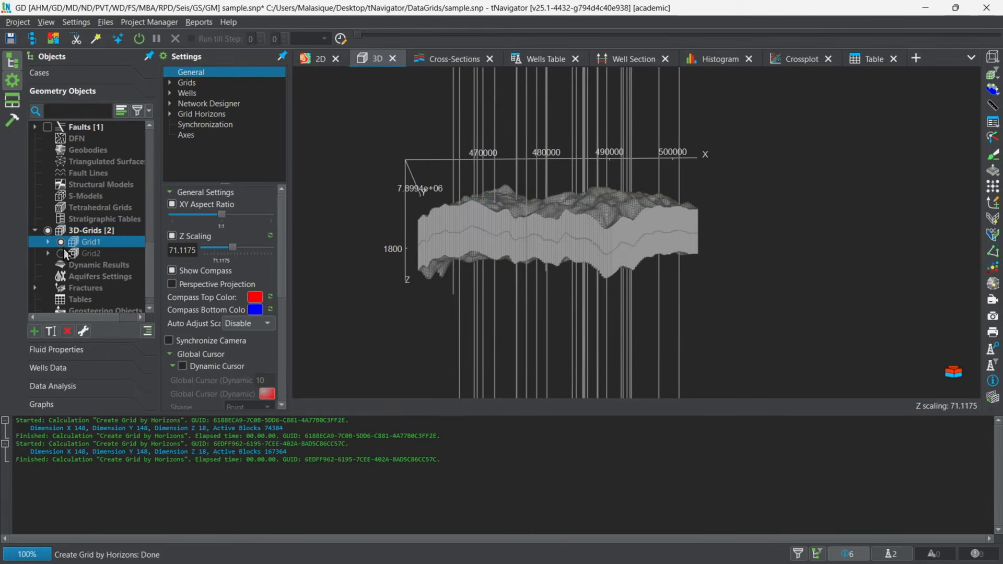
pyautogui.click(60, 242)
pyautogui.click(62, 253)
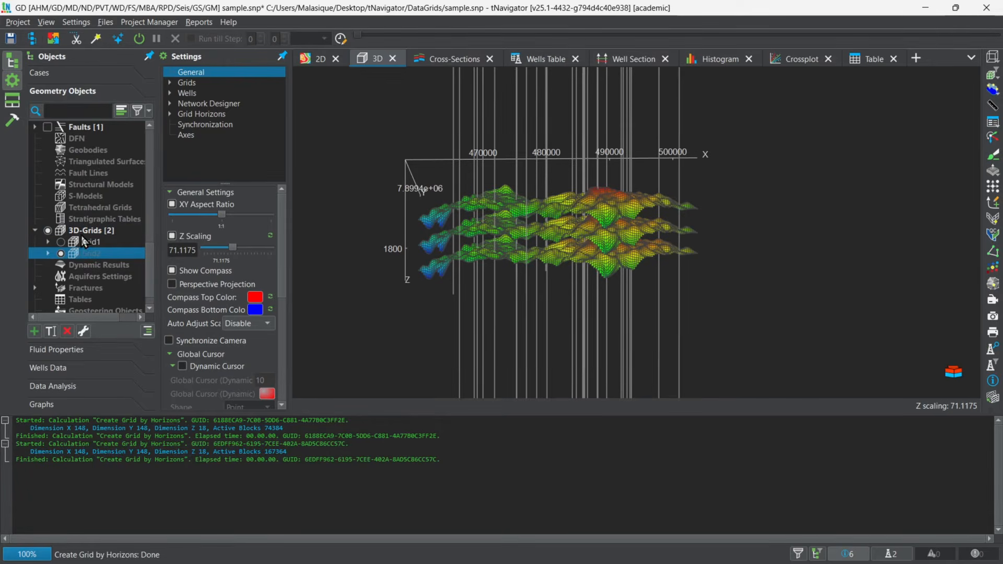
# Start the Create Grid by Horizons & Faults calculation for Grid2 and add three rows to its horizon table
pyautogui.click(10, 126)
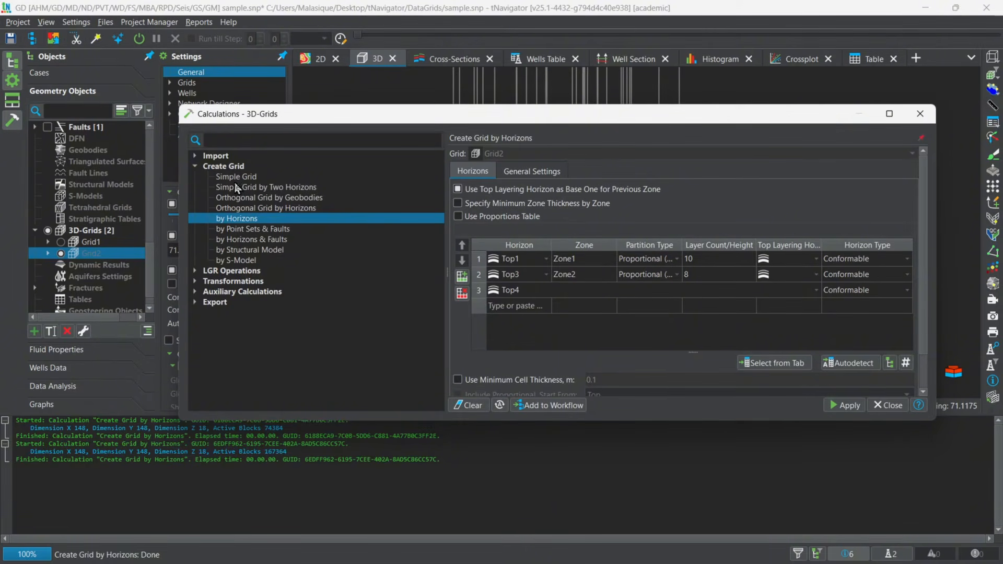
pyautogui.click(237, 239)
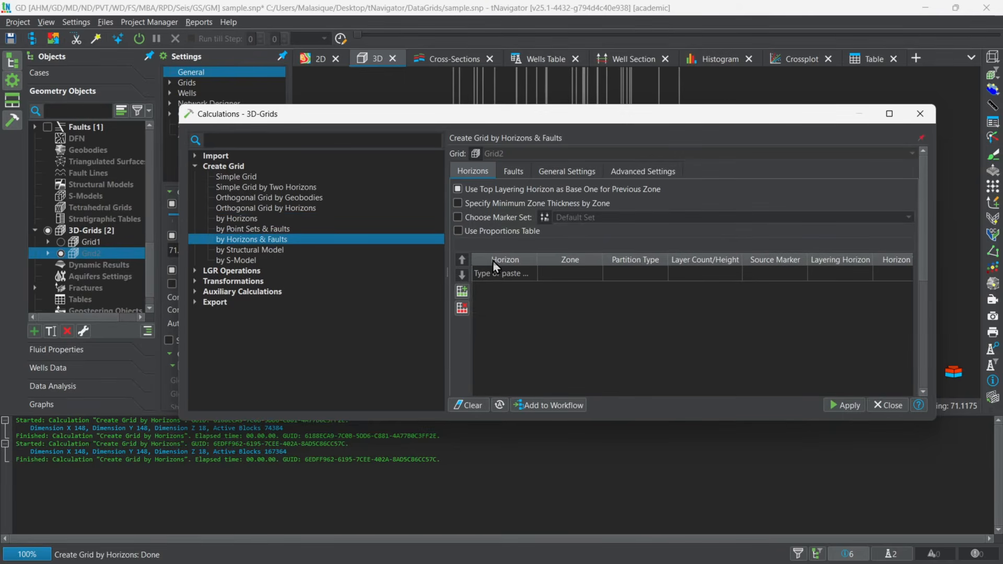
pyautogui.click(476, 171)
pyautogui.click(514, 273)
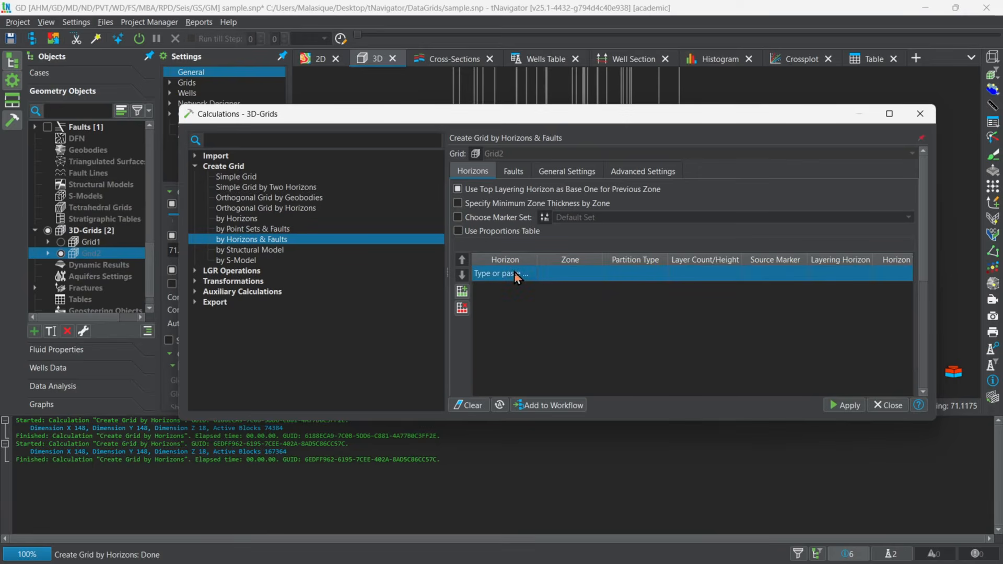
pyautogui.click(462, 291)
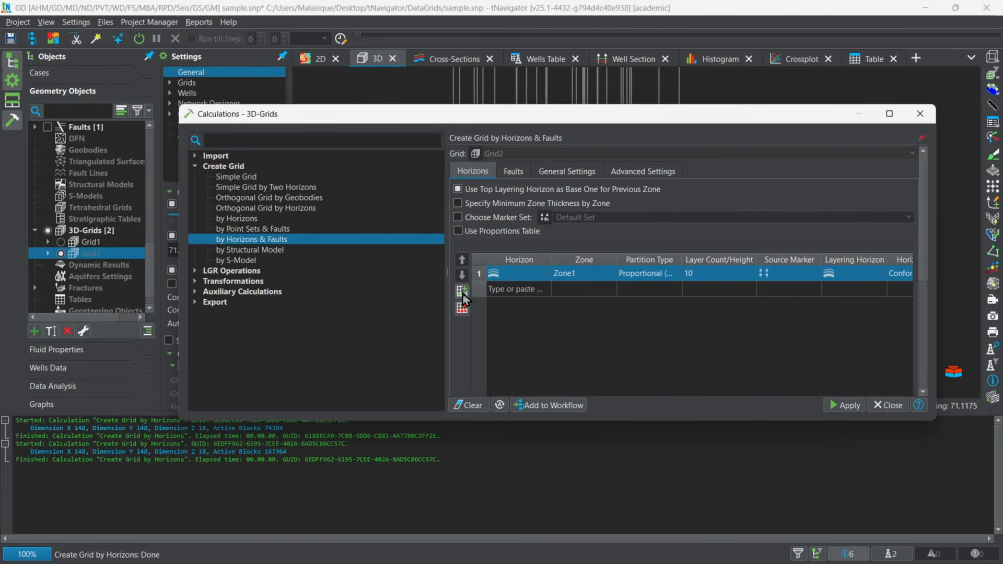
pyautogui.click(461, 291)
pyautogui.click(462, 291)
# Assign horizons Top1, Top3 and Top4 to the first, second and third rows of the horizon table
pyautogui.click(535, 276)
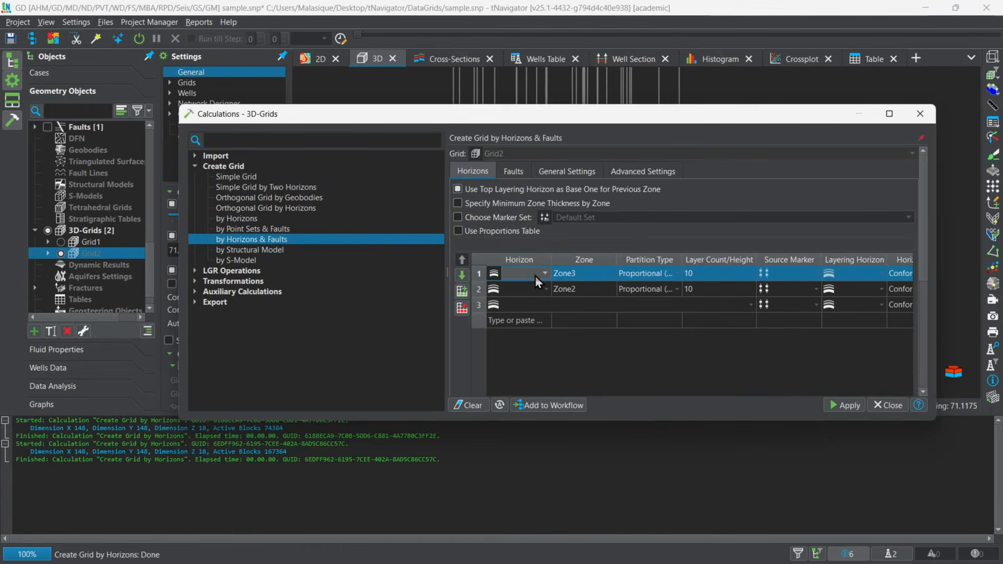
pyautogui.click(535, 274)
pyautogui.click(534, 295)
pyautogui.click(534, 293)
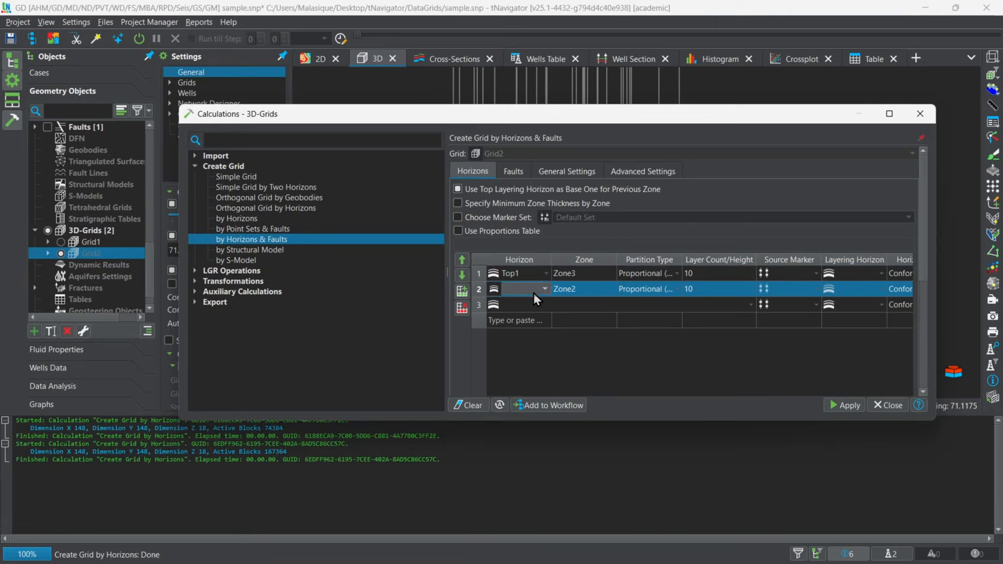
pyautogui.click(534, 293)
pyautogui.click(541, 324)
pyautogui.click(535, 308)
pyautogui.click(535, 307)
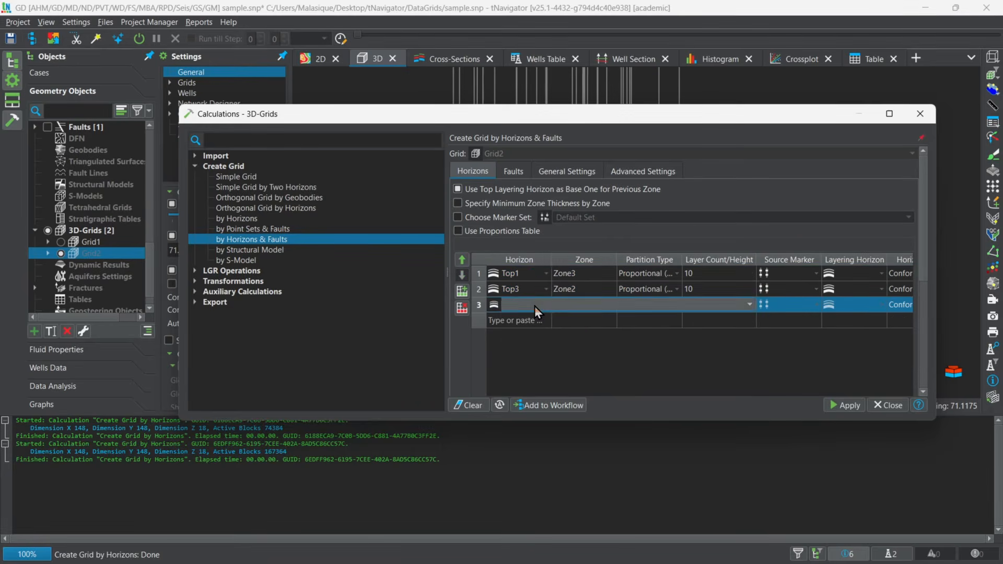
pyautogui.click(534, 306)
pyautogui.click(540, 350)
# Name the zone below Top1 Zone1 and set the layer count of Zone2 to 8
pyautogui.click(599, 274)
pyautogui.click(600, 275)
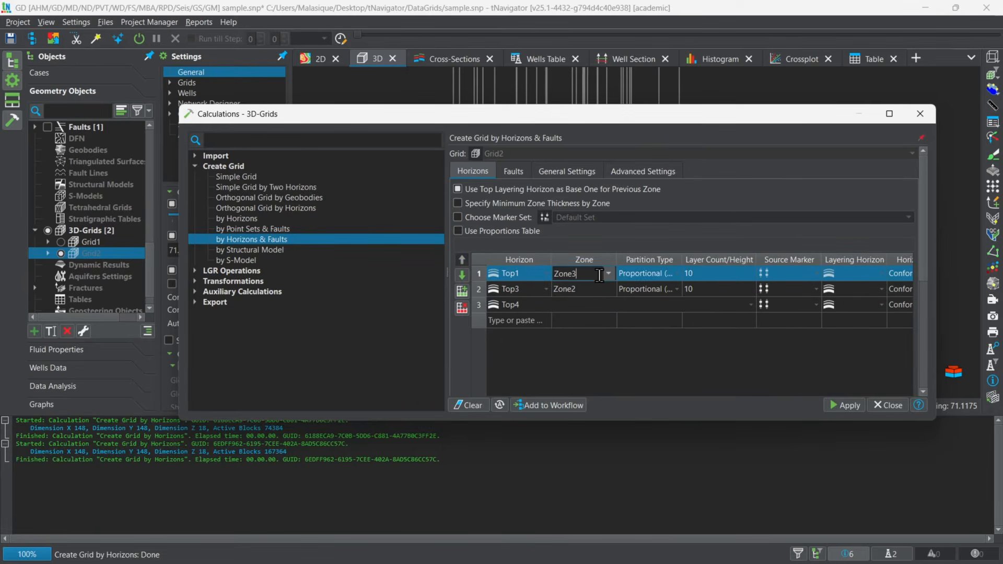
pyautogui.press('BackSpace')
pyautogui.write('1')
pyautogui.click(630, 351)
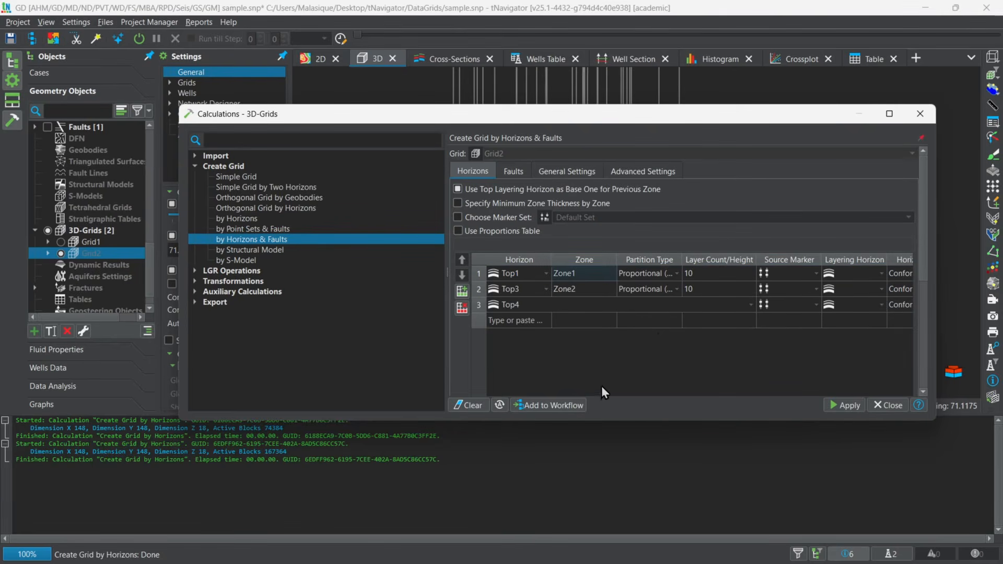
pyautogui.click(728, 286)
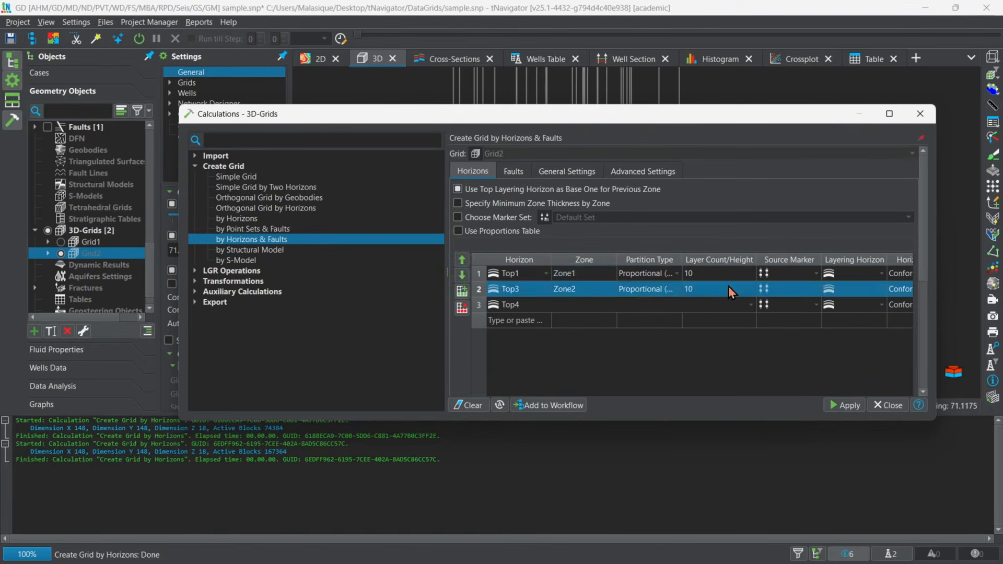
pyautogui.click(728, 286)
pyautogui.write('8')
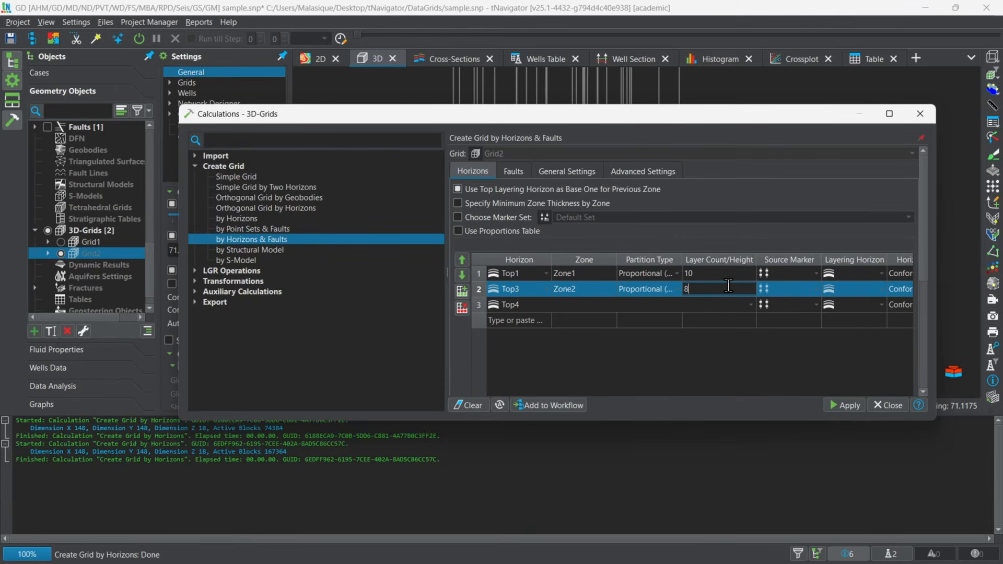
pyautogui.click(751, 355)
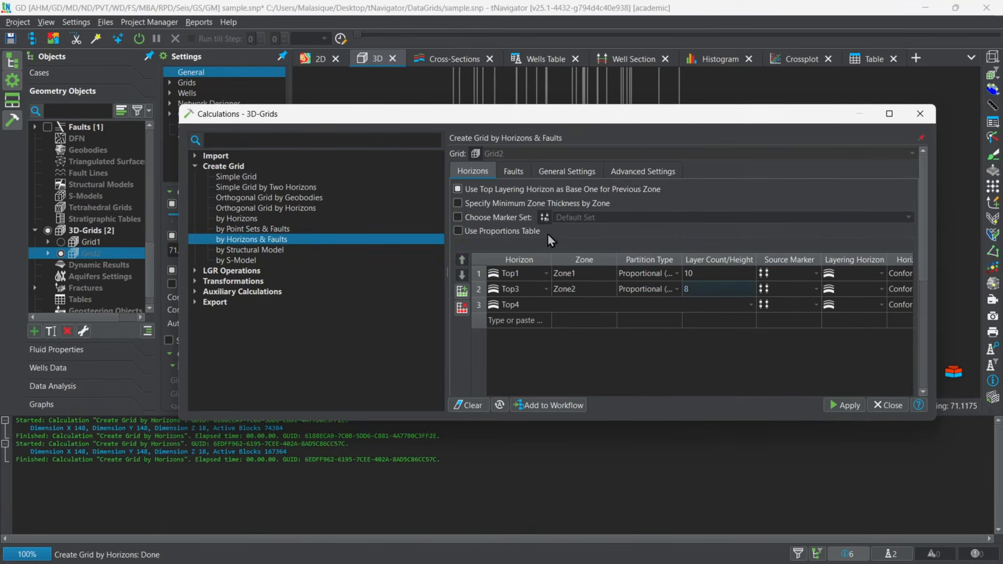
# Add a row to the calculation's fault table and select the project's fault in it
pyautogui.click(513, 171)
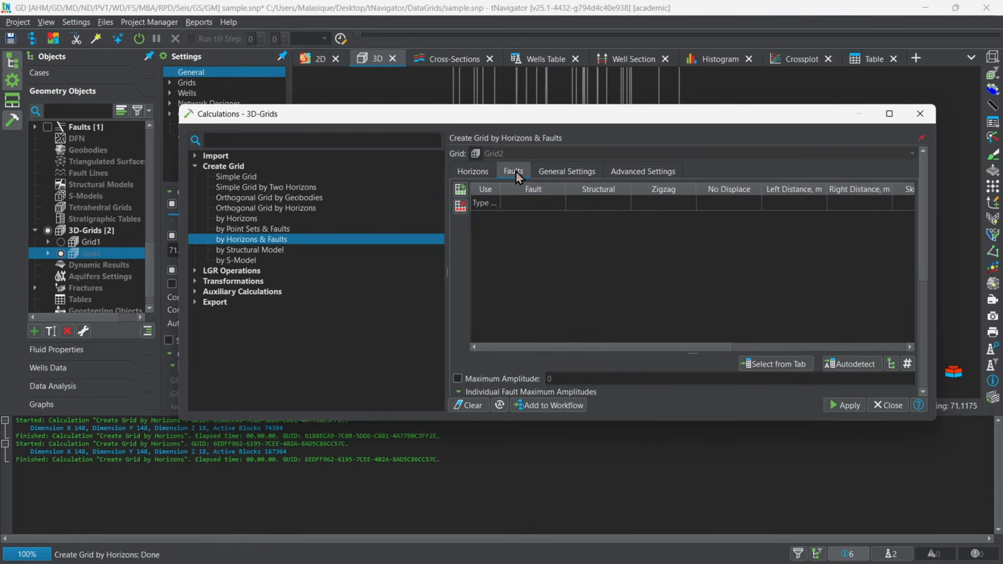
pyautogui.click(516, 206)
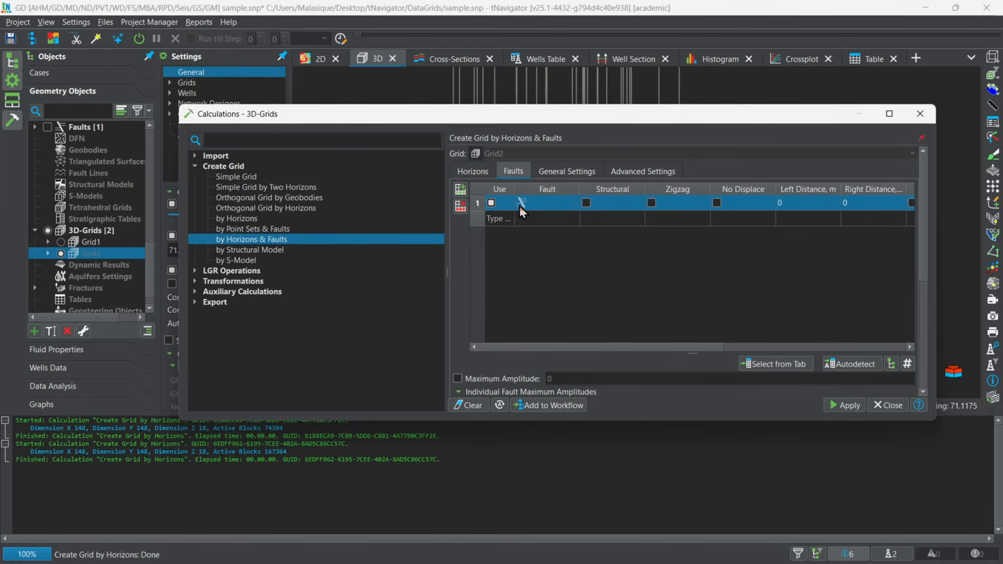
pyautogui.click(557, 202)
pyautogui.click(556, 203)
pyautogui.click(560, 219)
pyautogui.scroll(-5, 622, 262)
pyautogui.scroll(5, 624, 262)
# Enable the Segments property and the Boundary polygon limit, and use the Boundary polygon as the sample object for the 2D grid settings
pyautogui.click(565, 173)
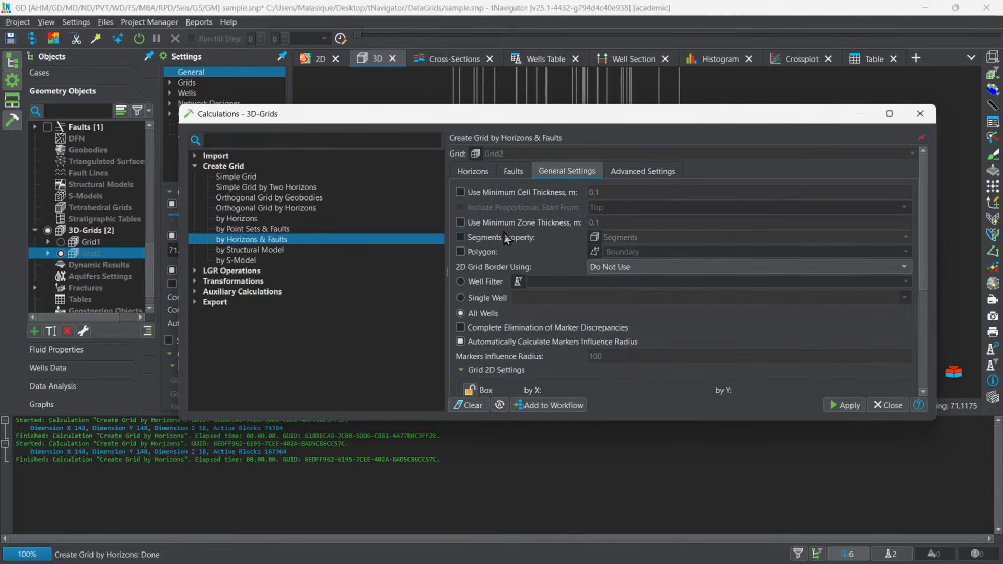
pyautogui.click(461, 238)
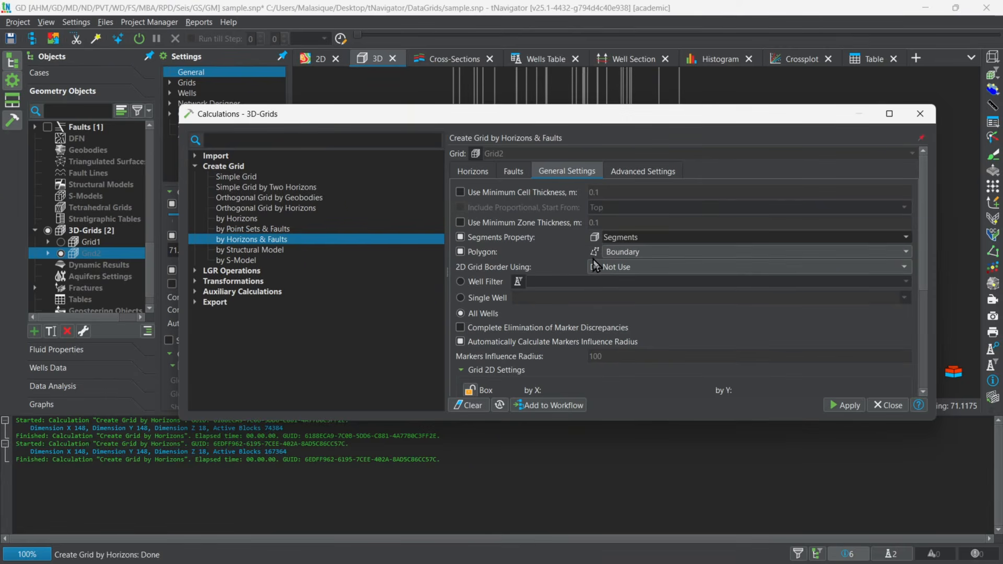
pyautogui.scroll(-5, 593, 294)
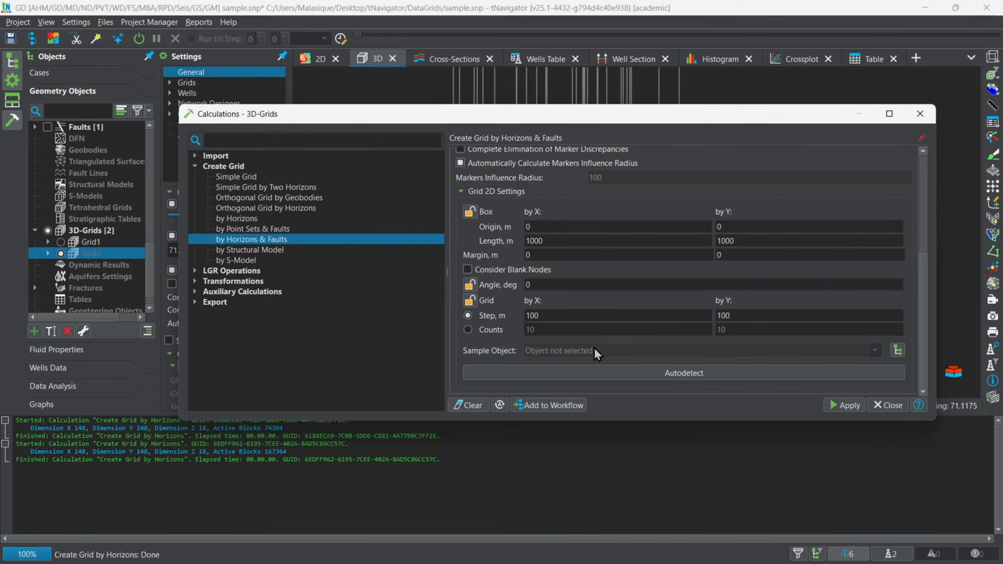
pyautogui.click(900, 351)
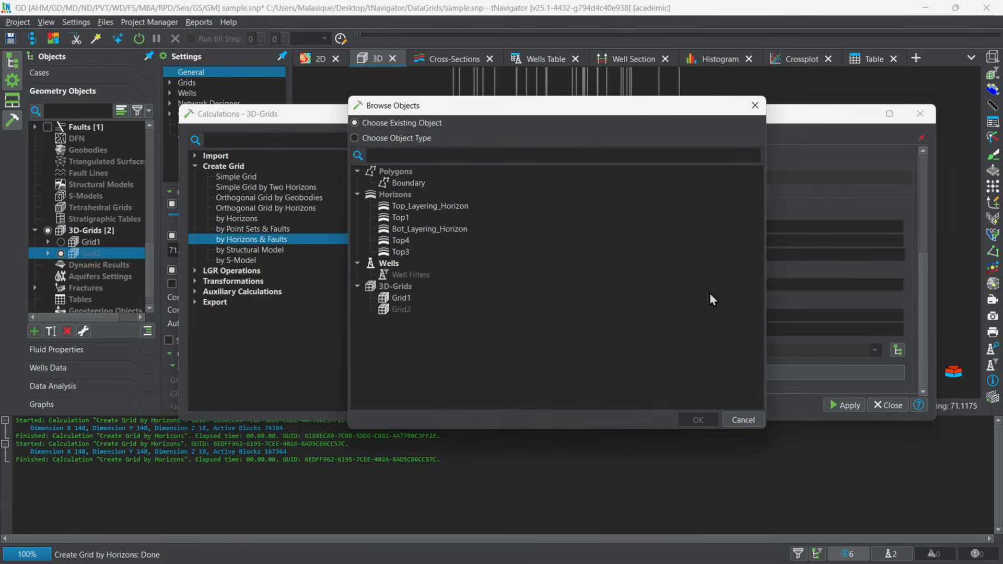
pyautogui.click(418, 182)
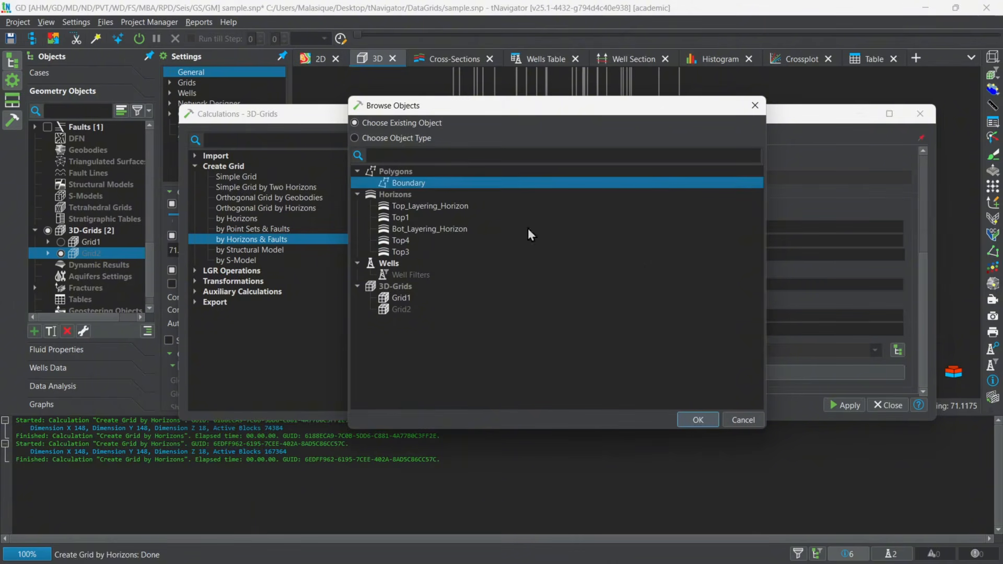
pyautogui.click(698, 420)
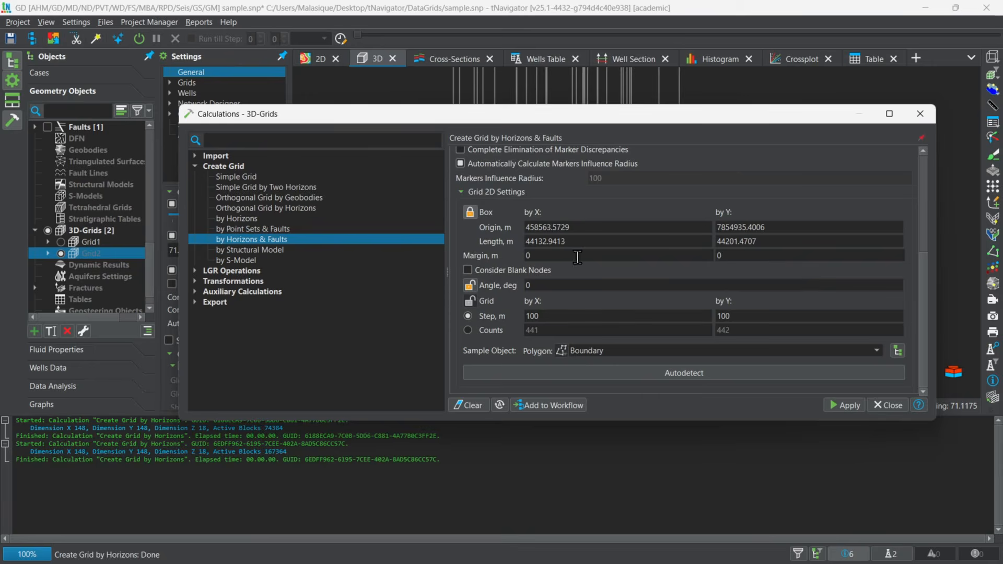
# Set the grid step to 300 m in X and Y, run the calculation for Grid2 and close its window
pyautogui.click(527, 316)
pyautogui.write('3')
pyautogui.click(719, 315)
pyautogui.scroll(5, 682, 257)
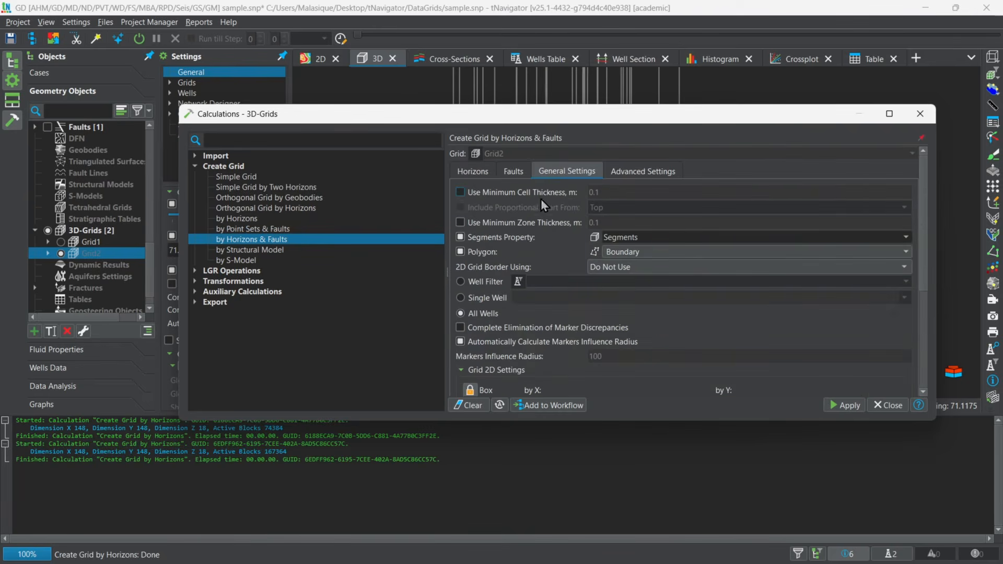
pyautogui.scroll(-5, 544, 213)
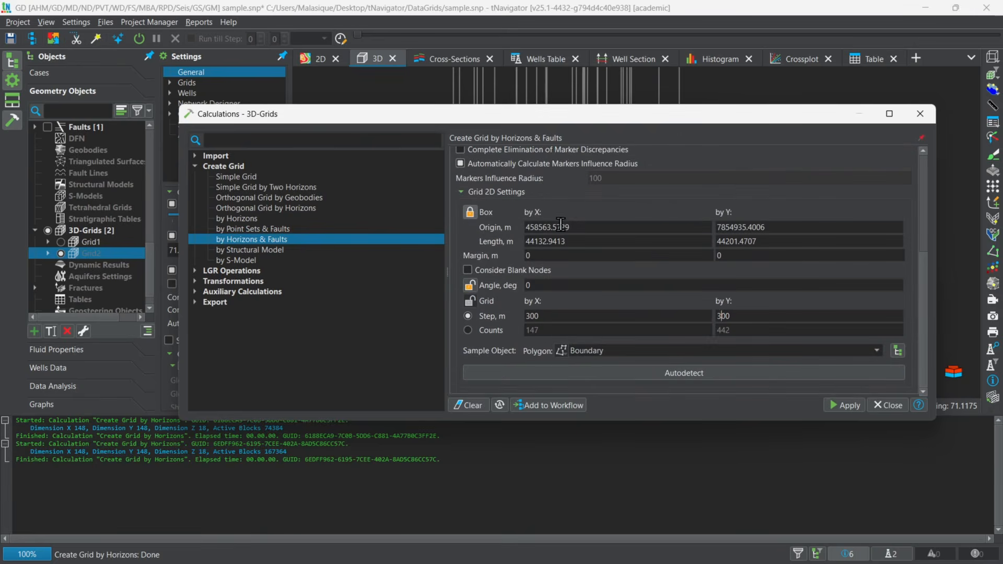
pyautogui.click(850, 406)
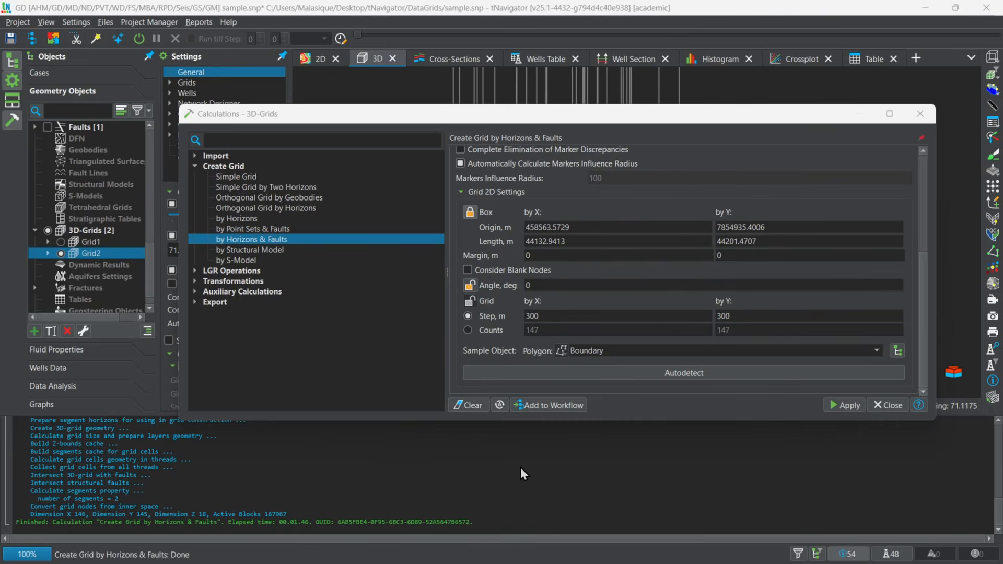
pyautogui.click(887, 406)
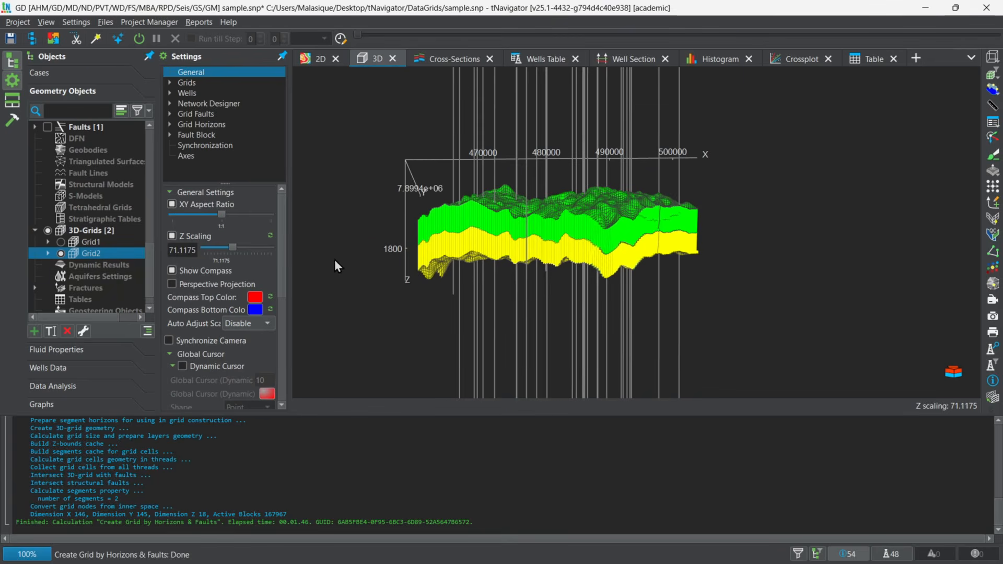
# Inspect the new Grid2 in 3D by zone_id, and display its Segments property instead
pyautogui.moveTo(334, 259); pyautogui.dragTo(347, 237)
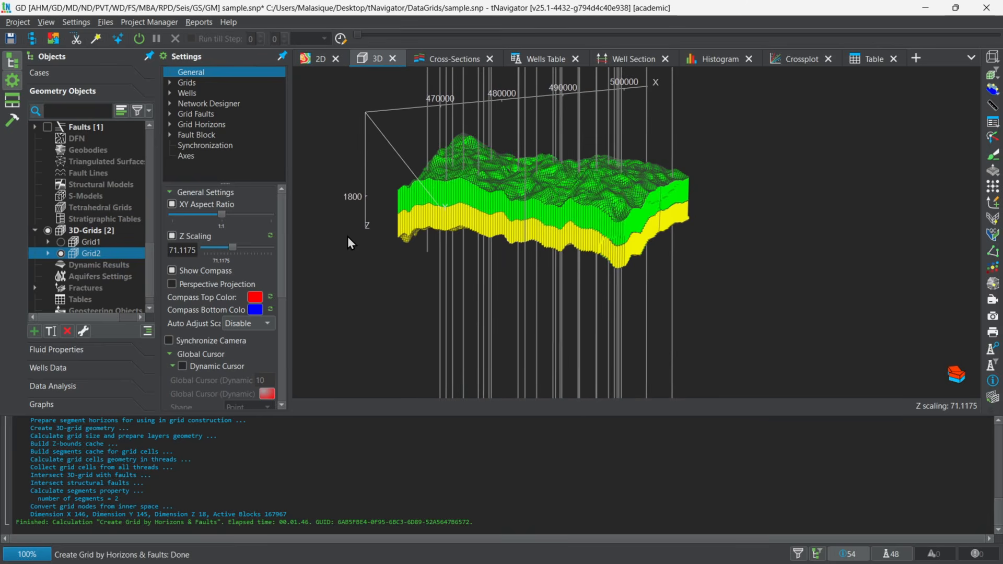
pyautogui.click(48, 254)
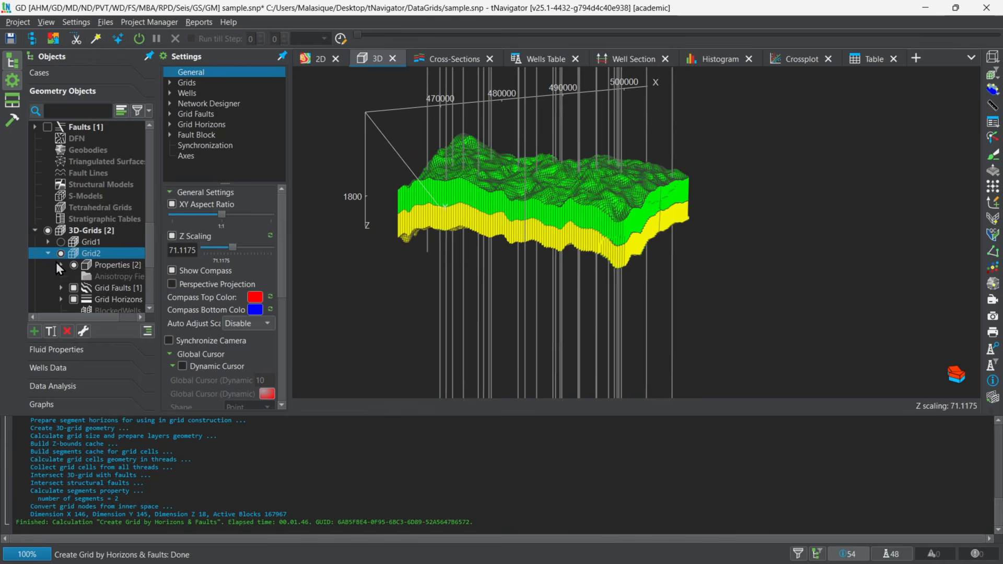
pyautogui.click(59, 265)
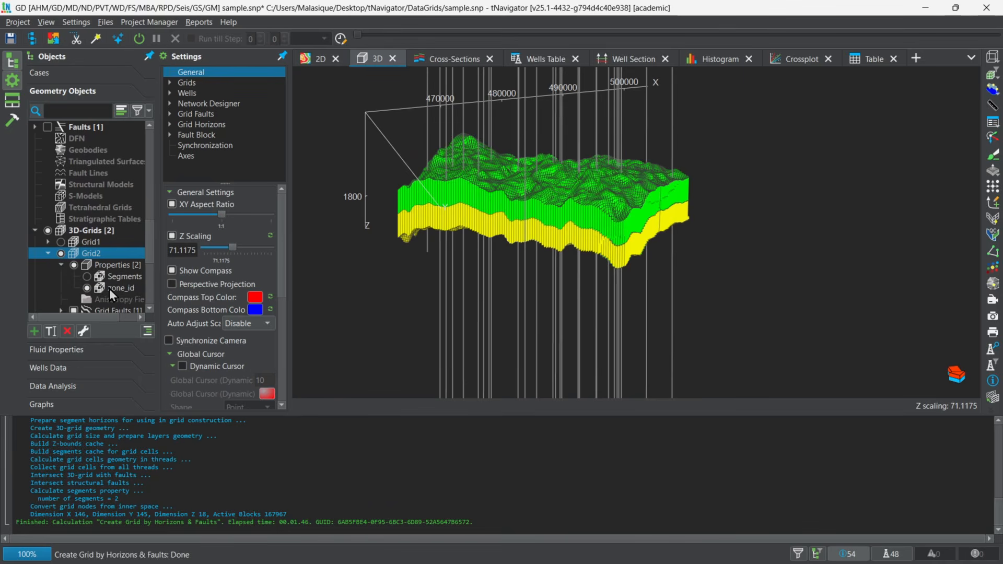
pyautogui.moveTo(328, 254); pyautogui.dragTo(336, 258)
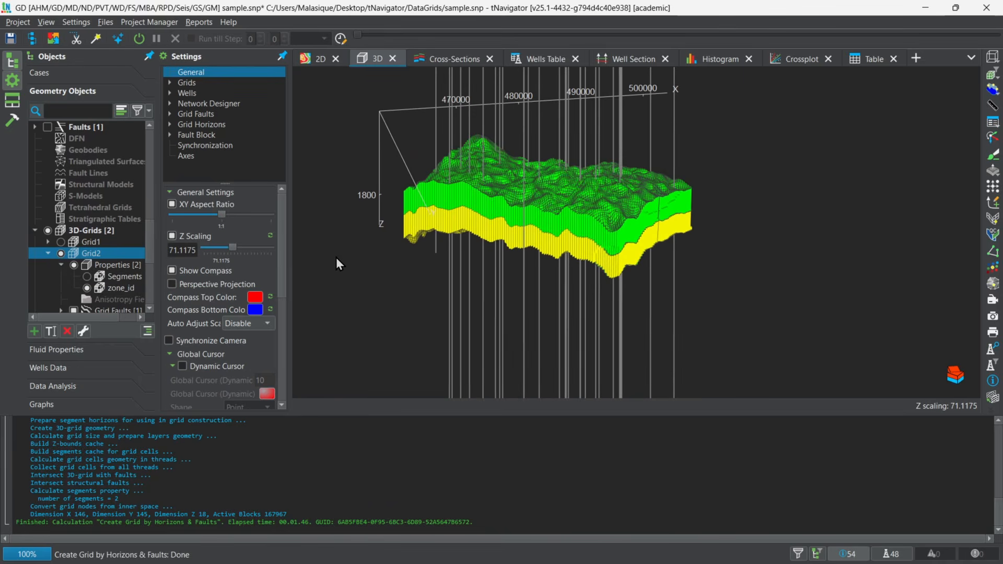
pyautogui.click(87, 276)
pyautogui.moveTo(359, 269)
pyautogui.mouseDown()
pyautogui.moveTo(362, 279)
pyautogui.moveTo(365, 268)
pyautogui.mouseUp()
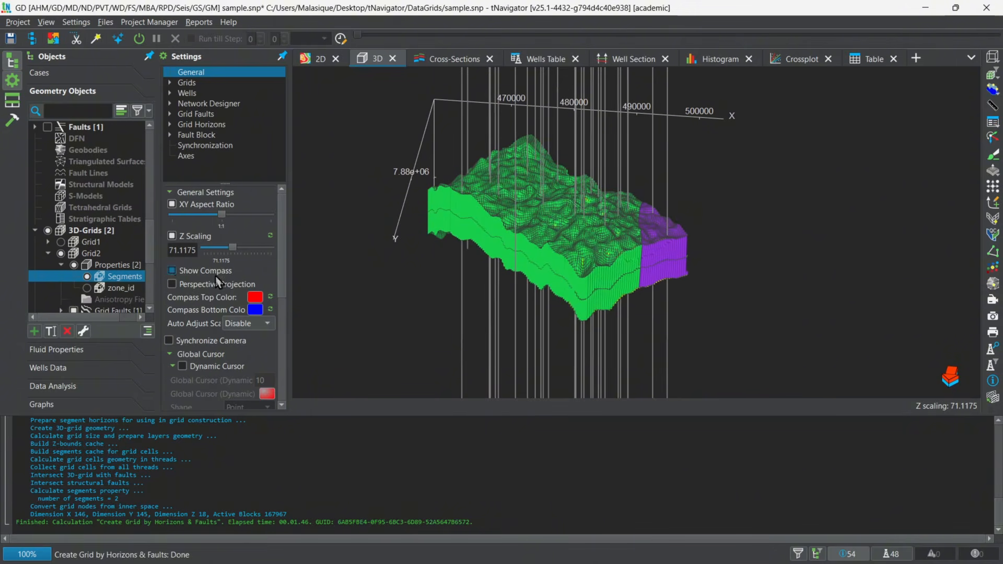
# Show the fault surface together with Grid2 in the 3D view and examine how it divides the segments
pyautogui.moveTo(149, 242); pyautogui.dragTo(149, 225)
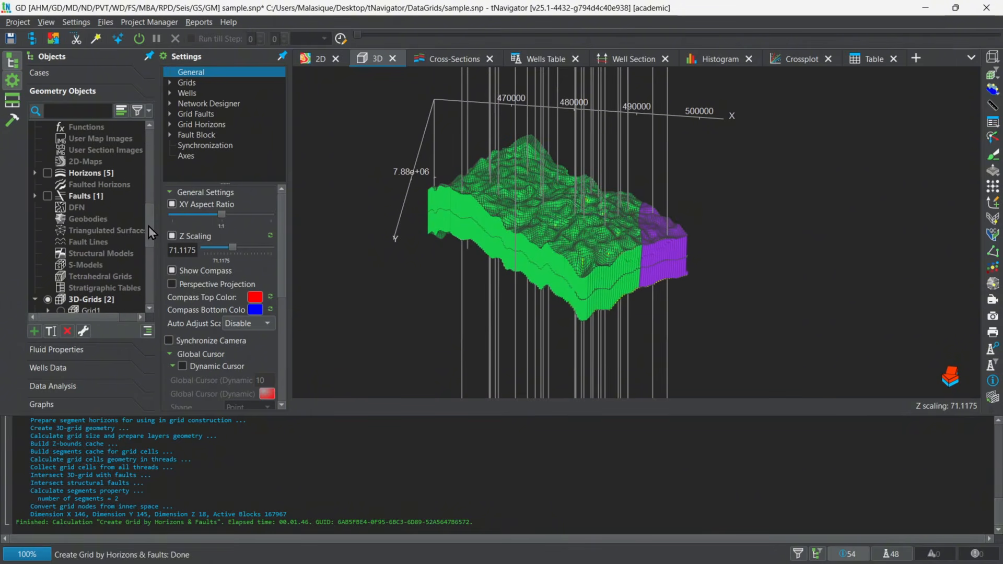
pyautogui.click(47, 196)
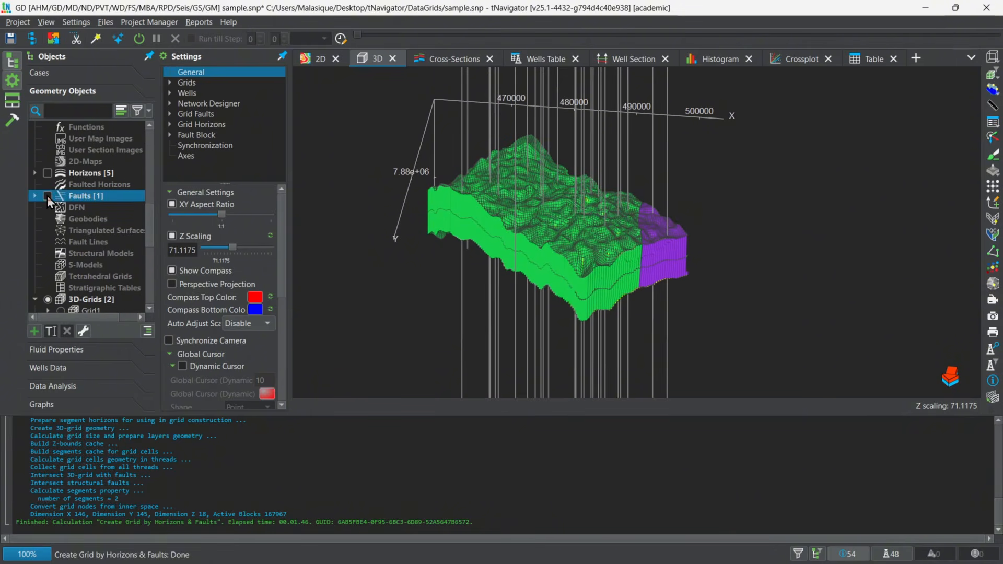
pyautogui.click(47, 195)
pyautogui.moveTo(494, 289); pyautogui.dragTo(474, 296)
pyautogui.scroll(-2, 130, 262)
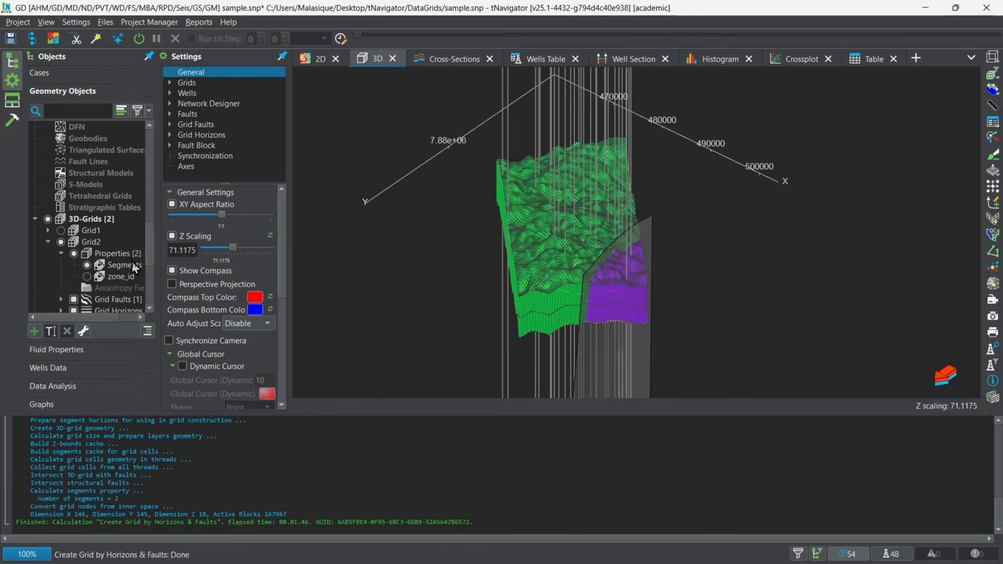
pyautogui.moveTo(540, 329)
pyautogui.mouseDown()
pyautogui.moveTo(503, 303)
pyautogui.moveTo(522, 323)
pyautogui.moveTo(534, 315)
pyautogui.mouseUp()
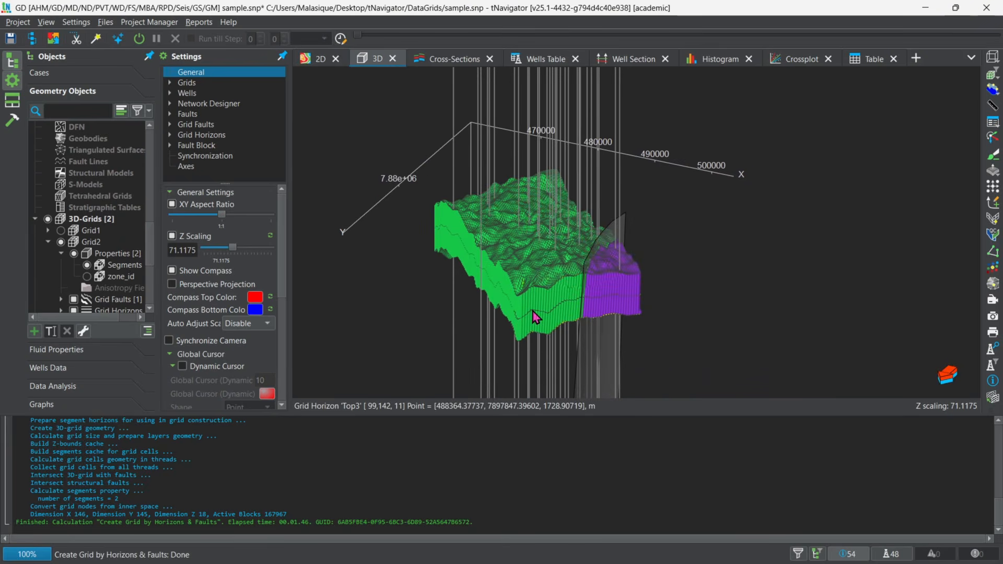